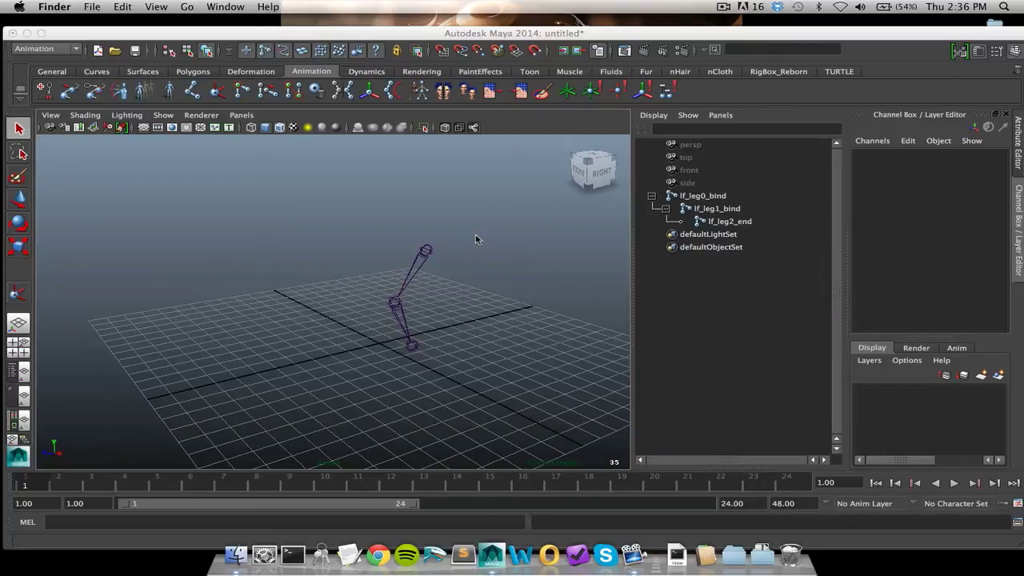
Test-rotate the upper leg joint lf_leg0_bind to swing the leg, then undo the rotation.
alt+drag(475, 235, 427, 229)
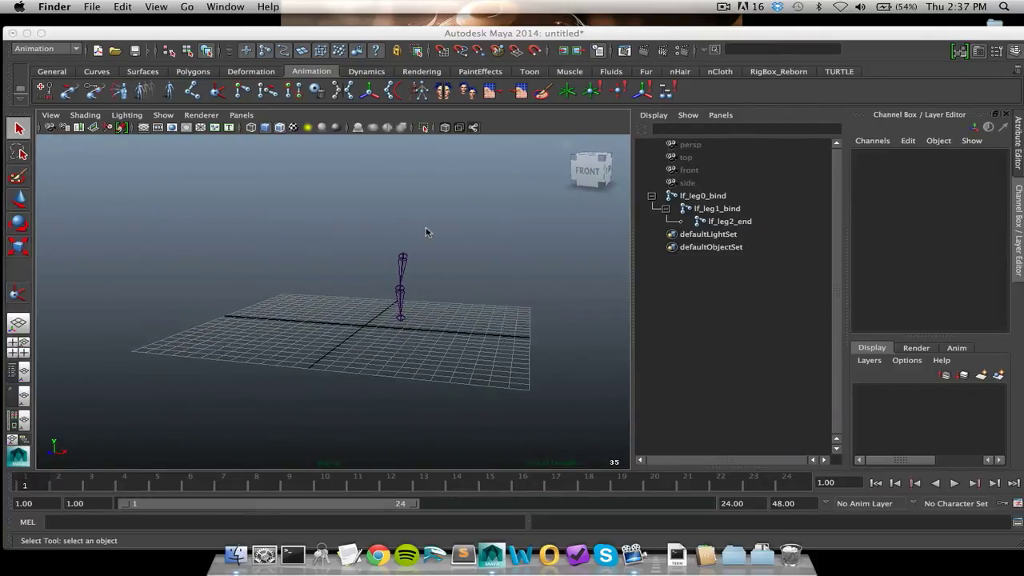
mouse_move(427, 228)
alt+right_down()
mouse_move(379, 234)
mouse_move(432, 240)
alt+right_up()
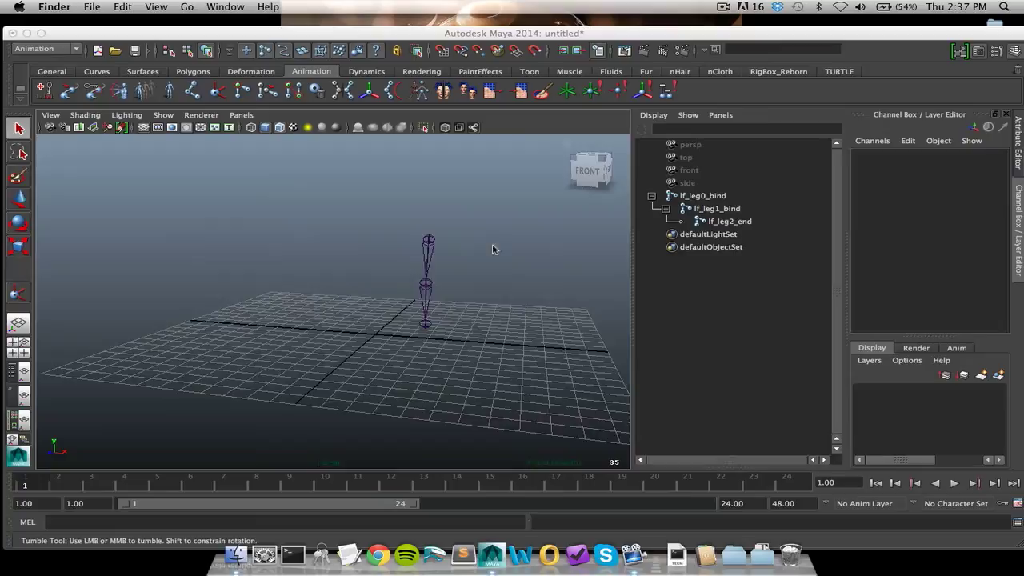
alt+drag(493, 247, 408, 251)
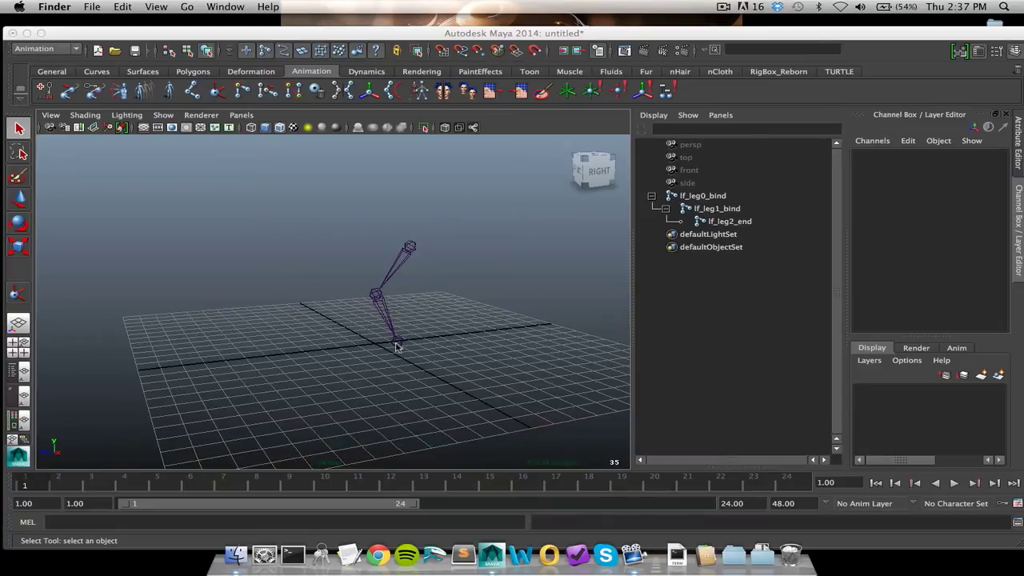
click(400, 273)
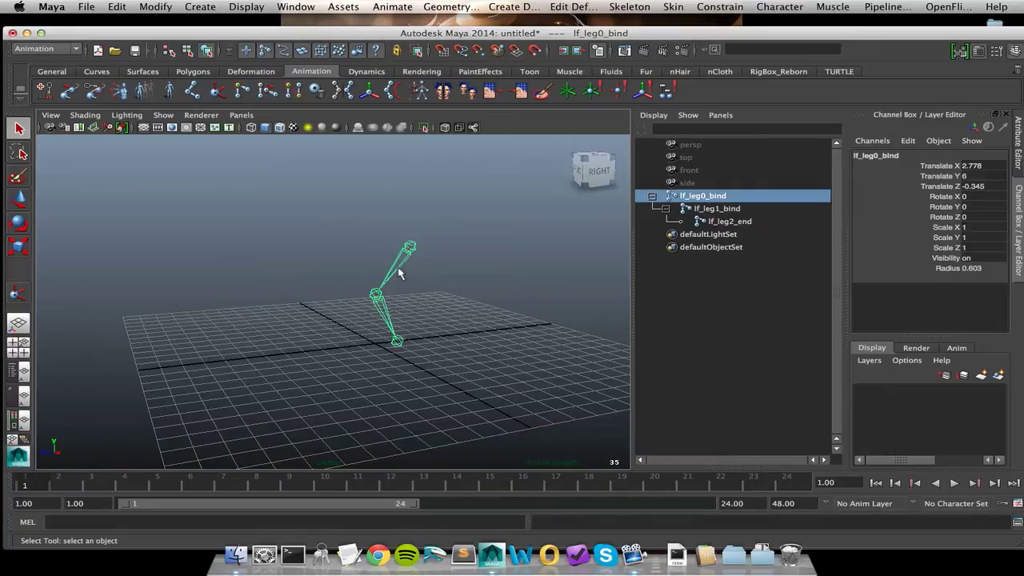
key(e)
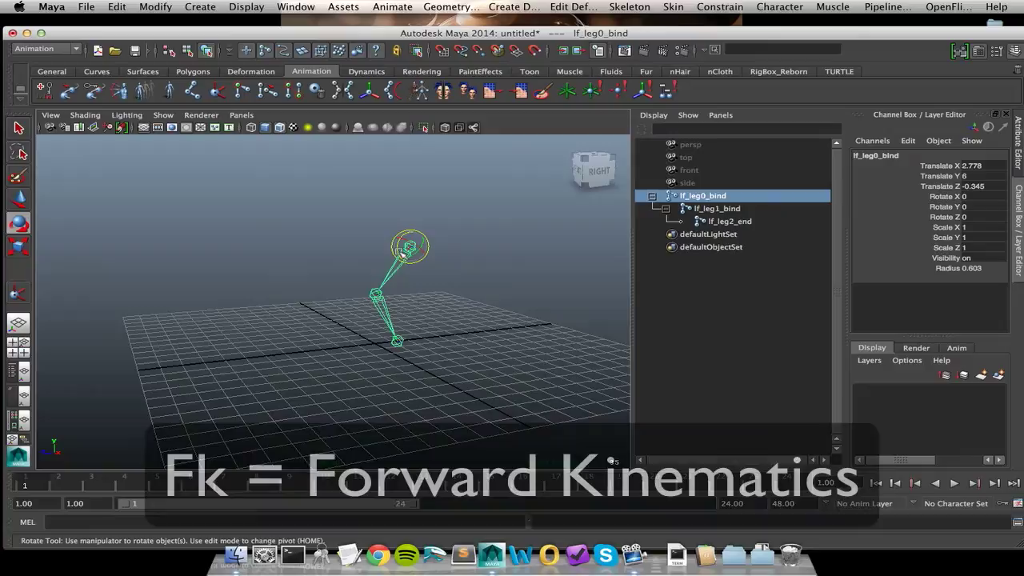
drag(404, 257, 398, 243)
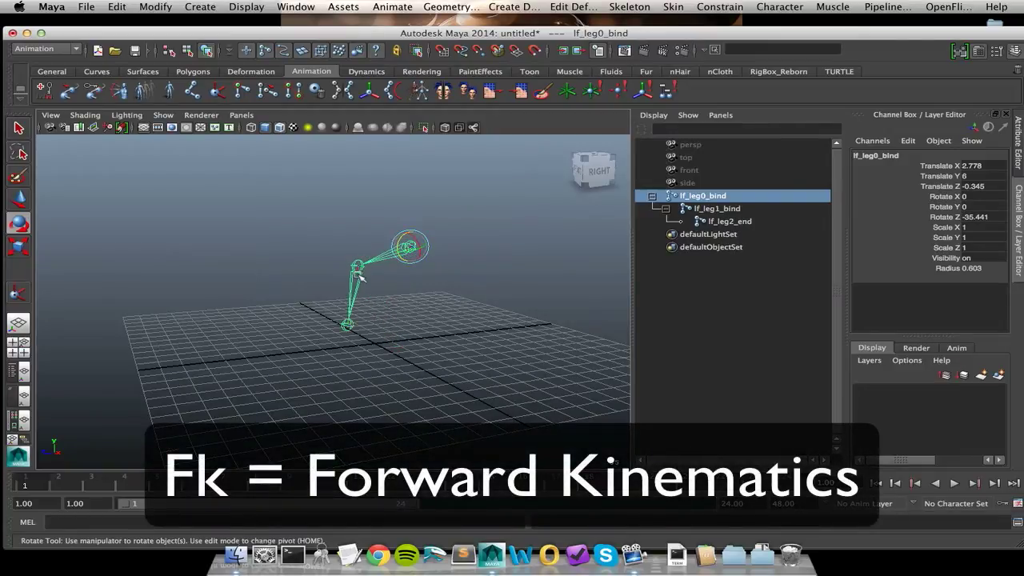
click(357, 264)
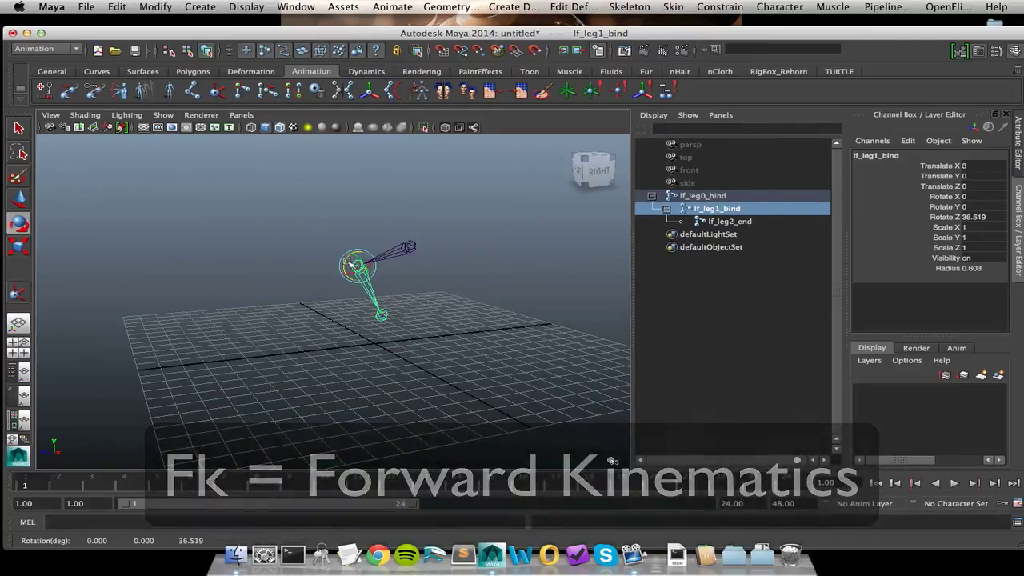
key(z)
key(z)
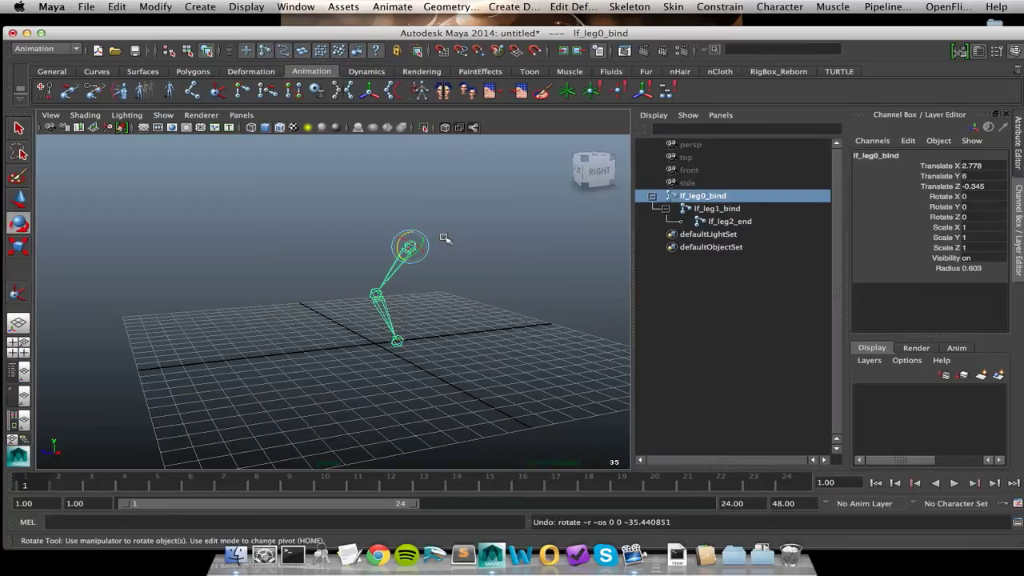
Open the IK Handle Tool options and keep Rotate-Plane Solver as the current solver.
click(630, 8)
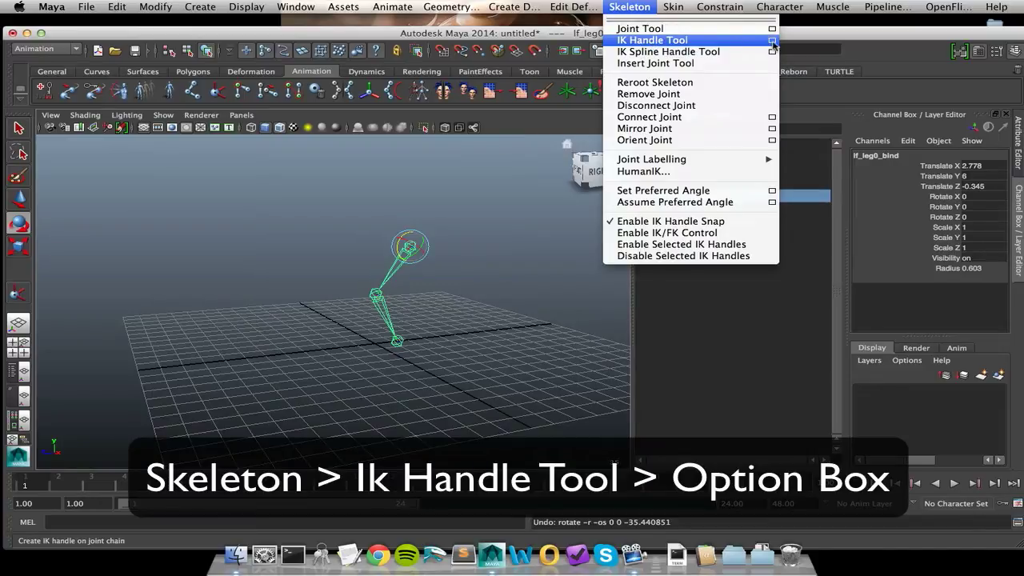
click(772, 40)
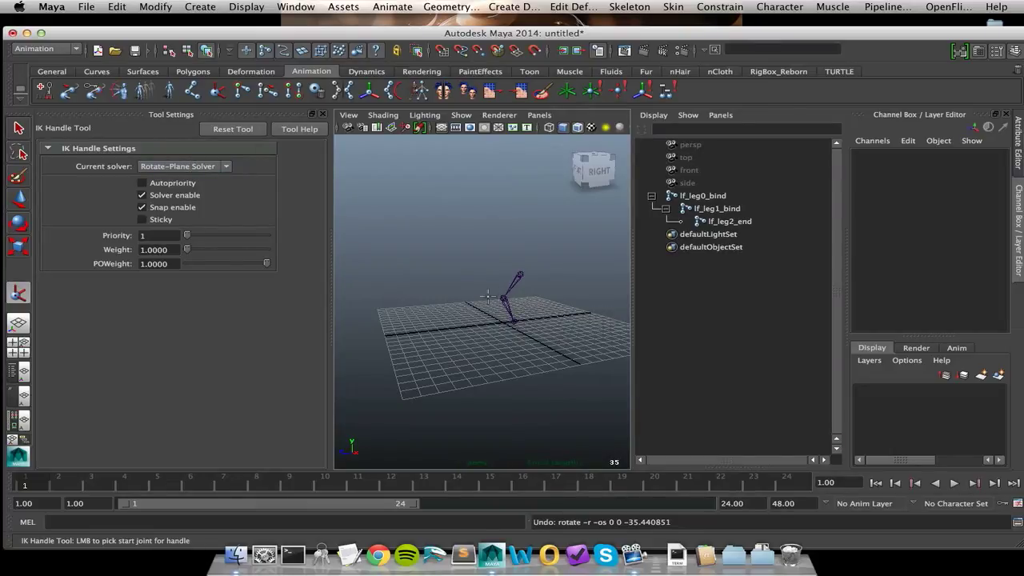
mouse_move(492, 301)
alt+mouse_down()
mouse_move(523, 308)
mouse_move(496, 297)
alt+mouse_up()
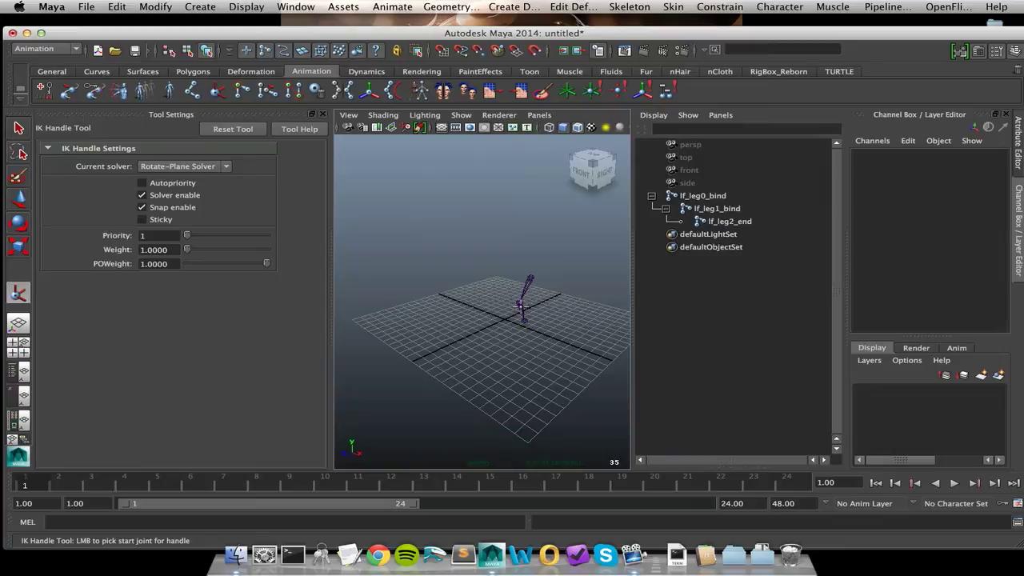
click(198, 168)
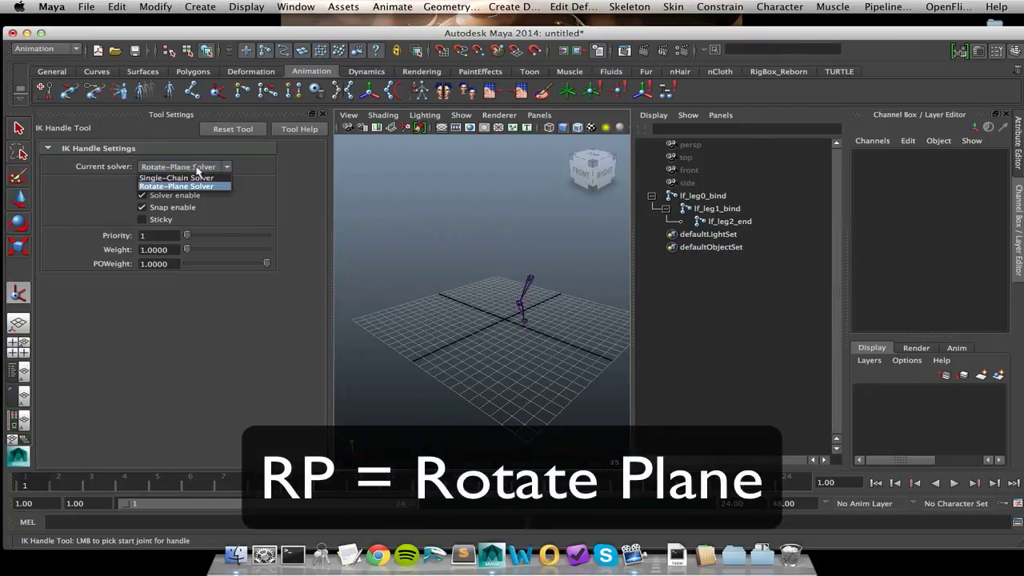
click(203, 186)
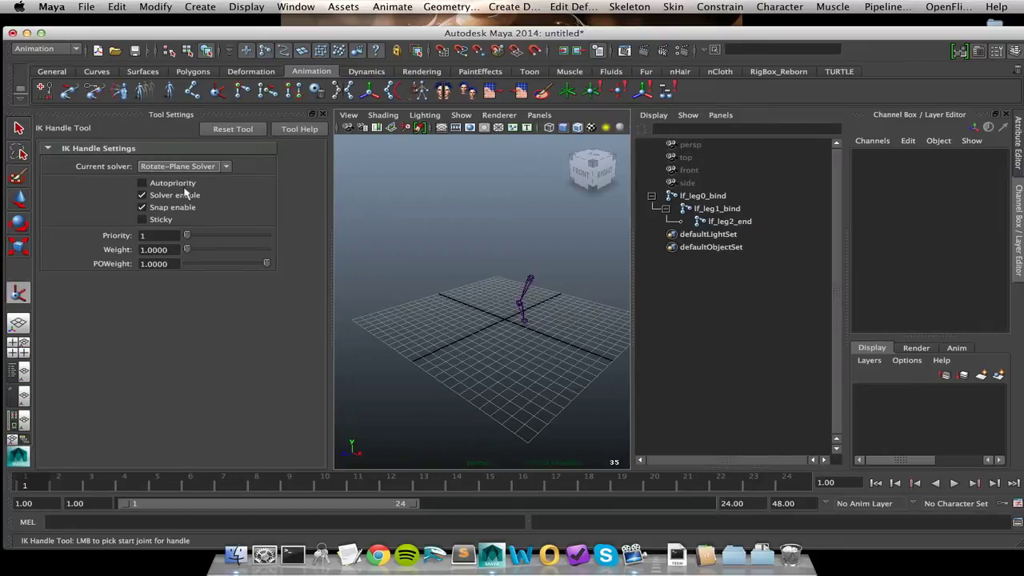
click(527, 277)
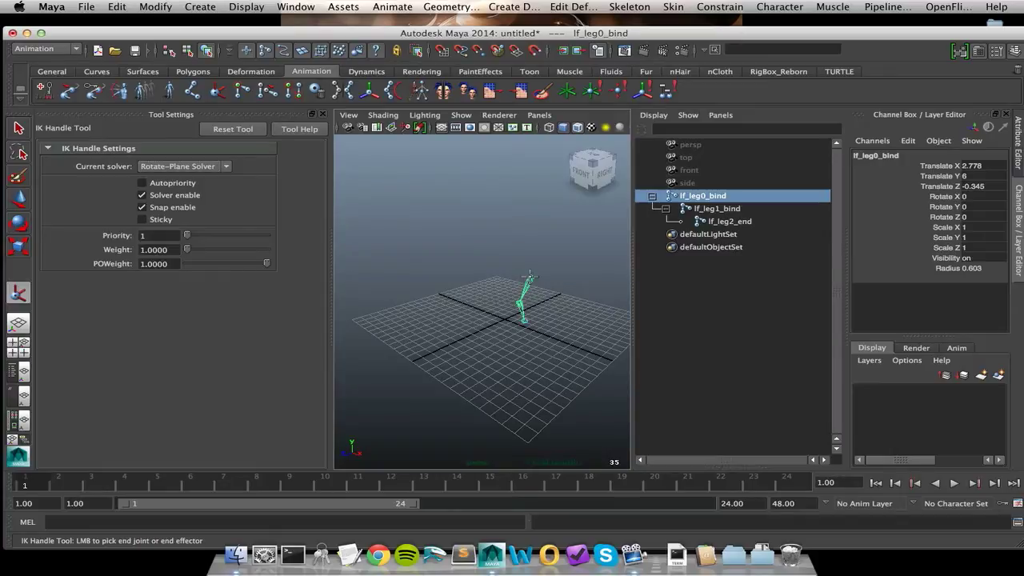
alt+drag(528, 278, 512, 320)
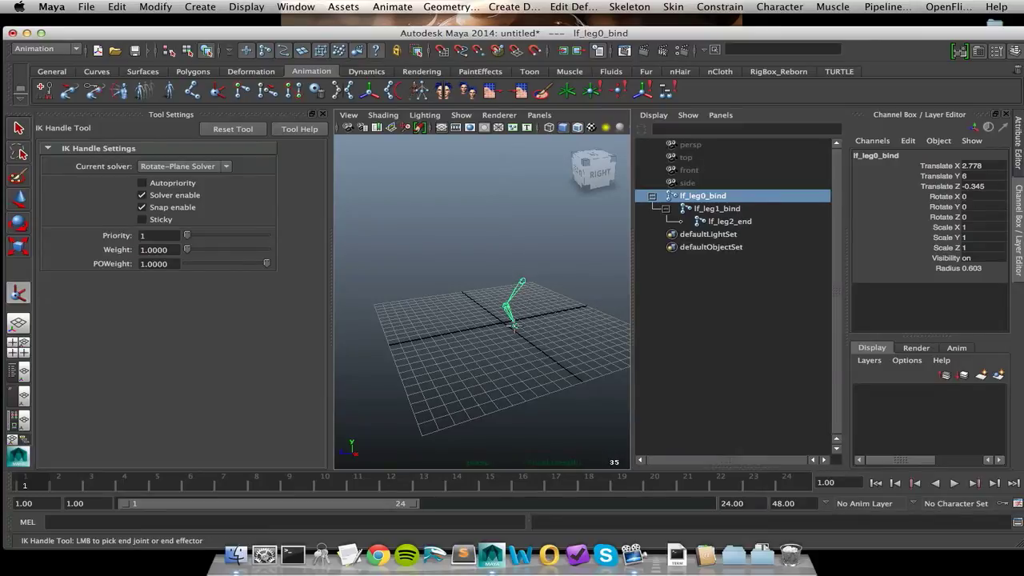
click(515, 324)
key(e)
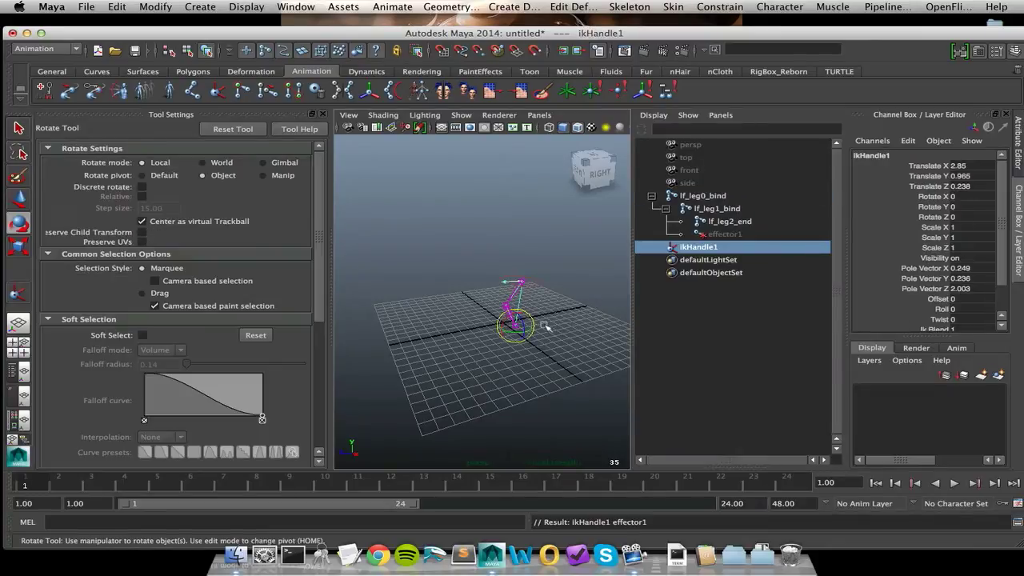
key(z)
key(z)
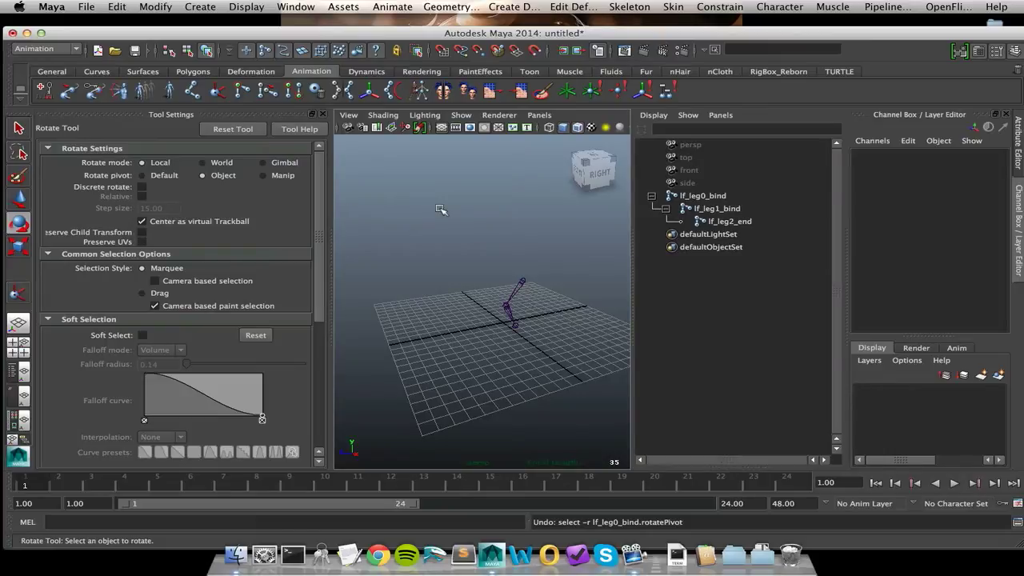
Create ikHandle1 from lf_leg0_bind to lf_leg2_end with the IK Handle Tool (Y).
key(y)
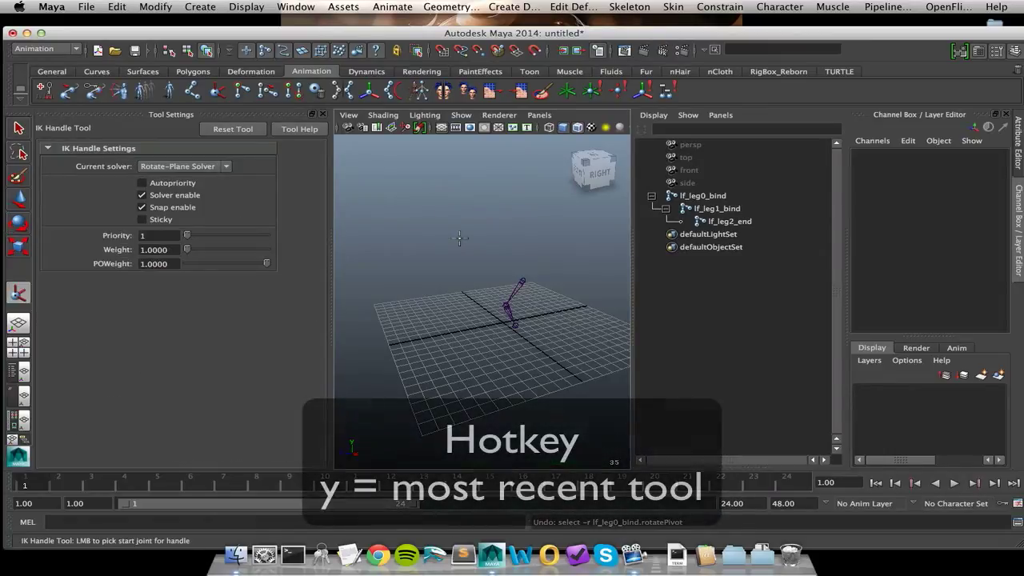
click(703, 198)
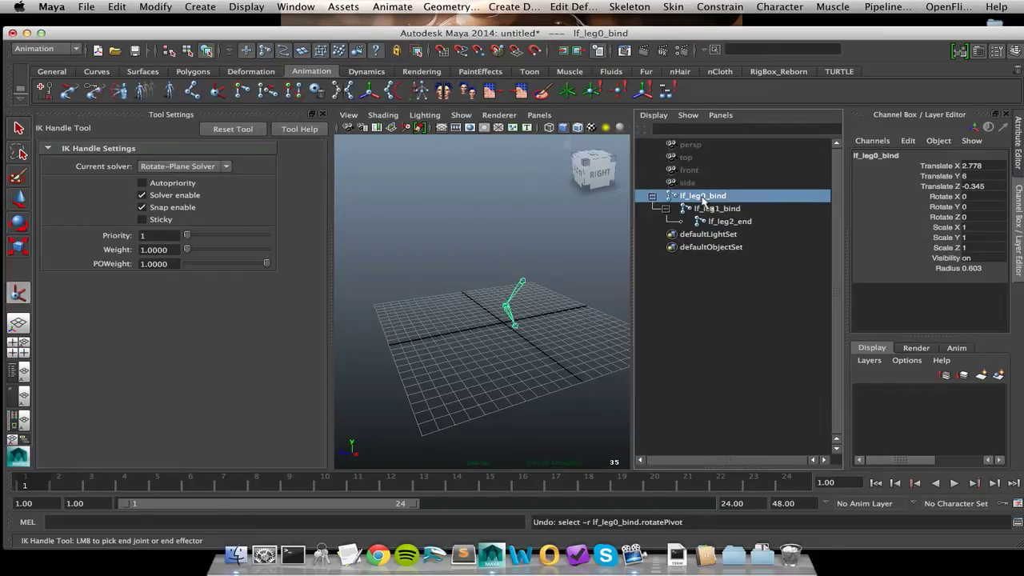
click(747, 230)
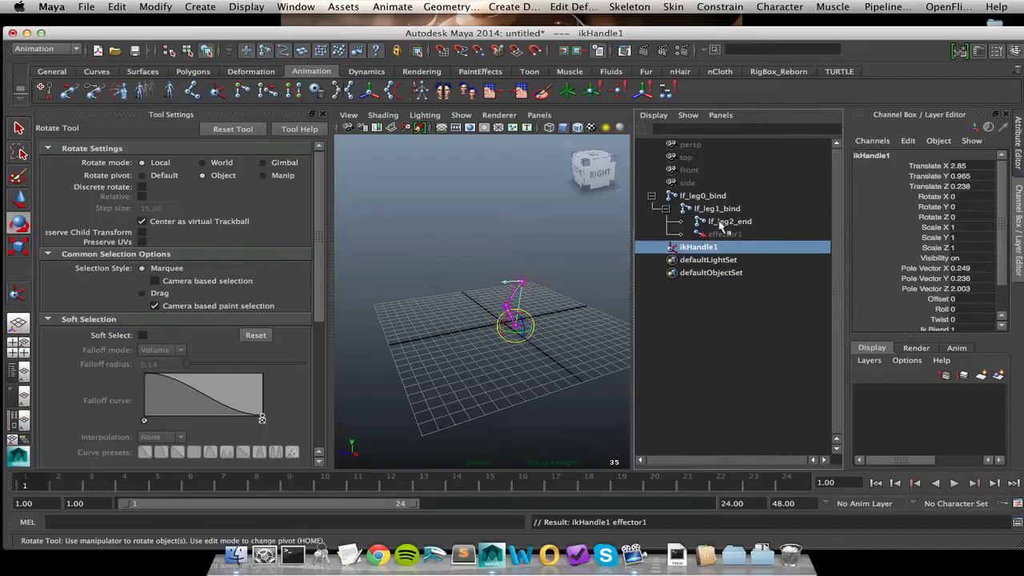
Maximize the perspective view close on the leg skeleton and close Tool Settings.
click(723, 225)
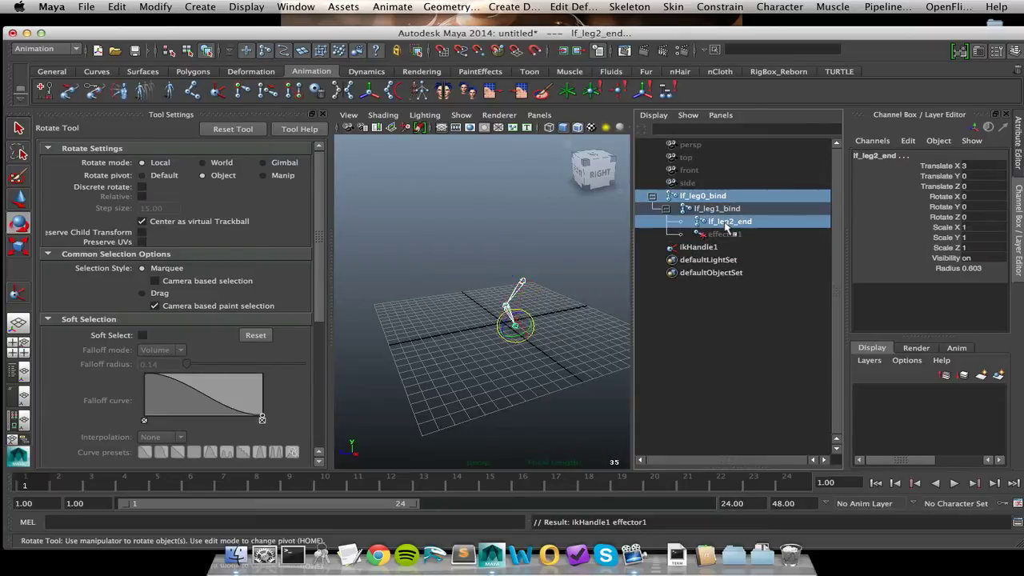
click(744, 360)
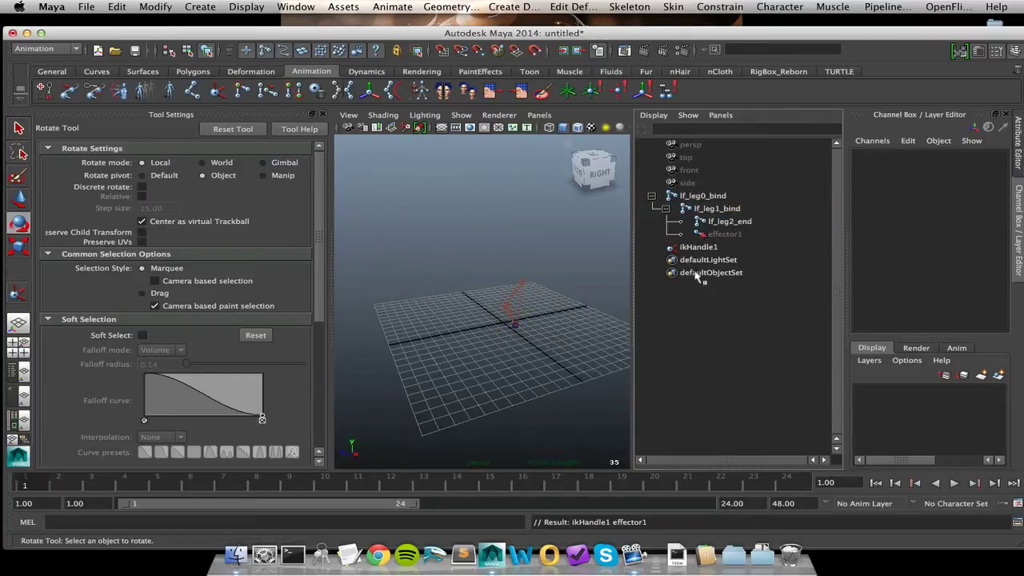
click(689, 248)
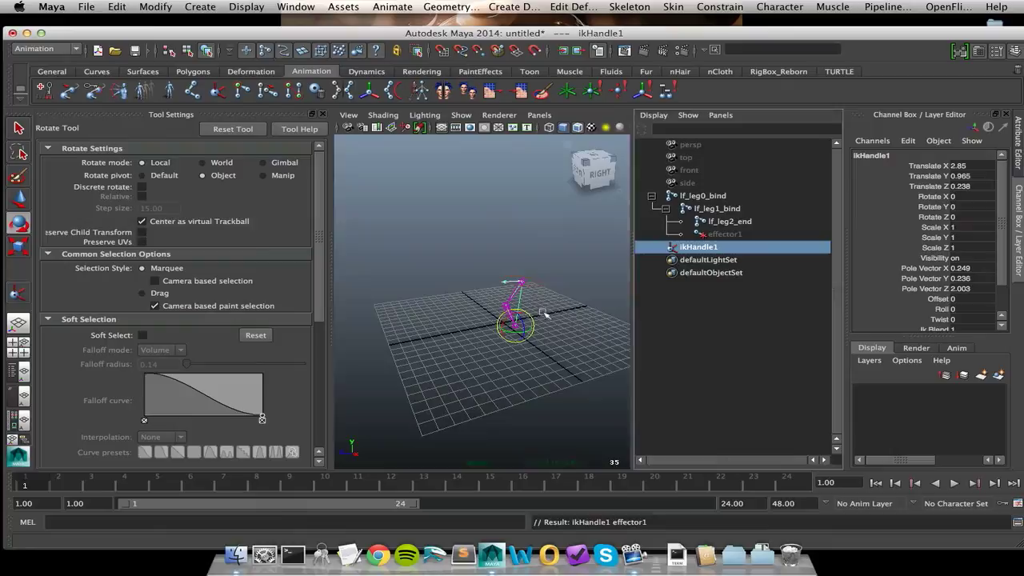
mouse_move(512, 320)
alt+mouse_down()
mouse_move(522, 309)
mouse_move(511, 312)
alt+mouse_up()
alt+right_drag(386, 315, 520, 307)
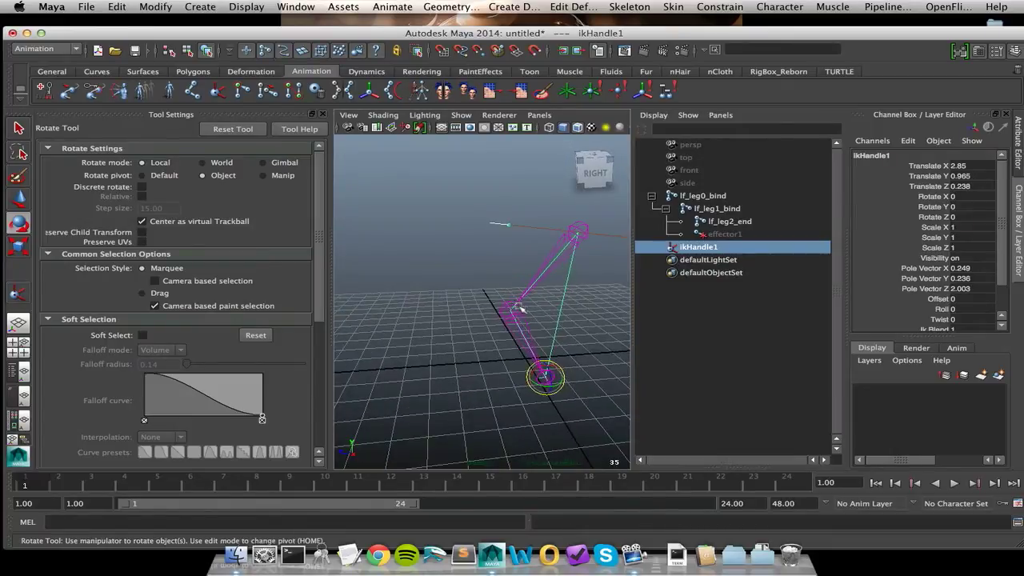
key(space)
alt+drag(652, 295, 663, 312)
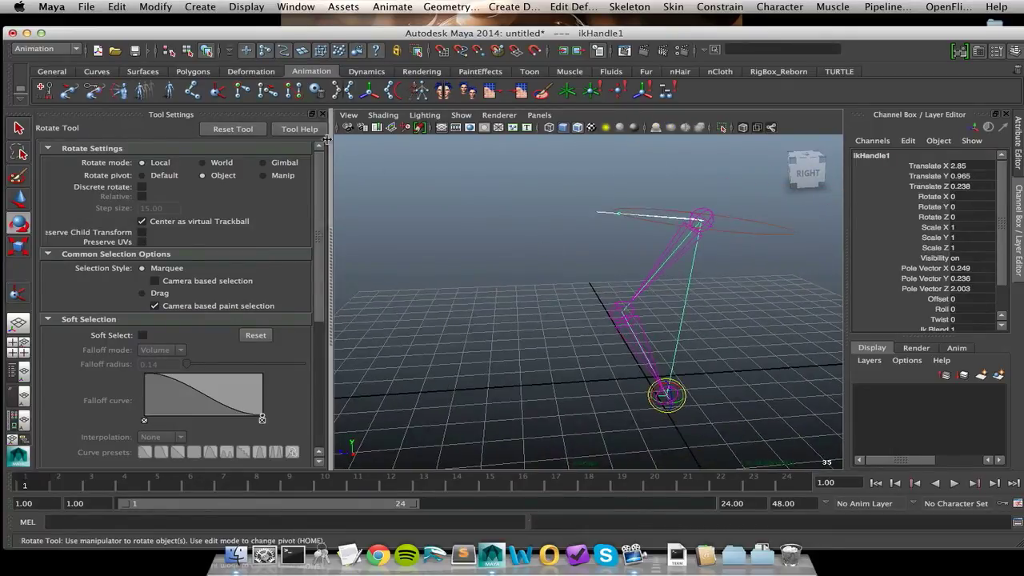
click(314, 114)
alt+drag(582, 236, 573, 249)
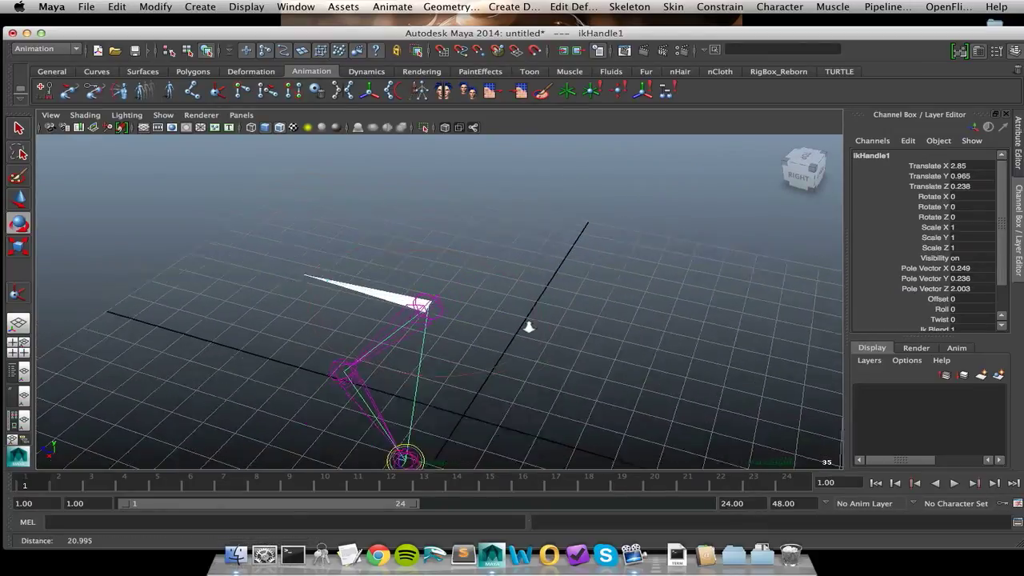
alt+right_drag(528, 326, 448, 312)
alt+drag(356, 290, 427, 312)
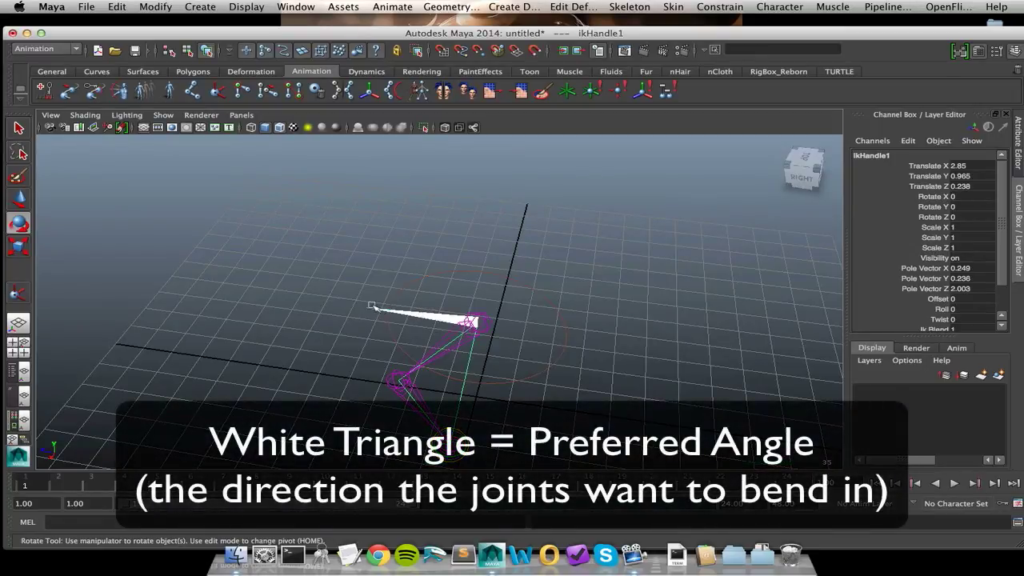
Move ikHandle1 upward so the leg bends at the knee.
key(w)
middle_drag(590, 461, 549, 410)
alt+drag(549, 409, 432, 320)
middle_drag(448, 322, 453, 200)
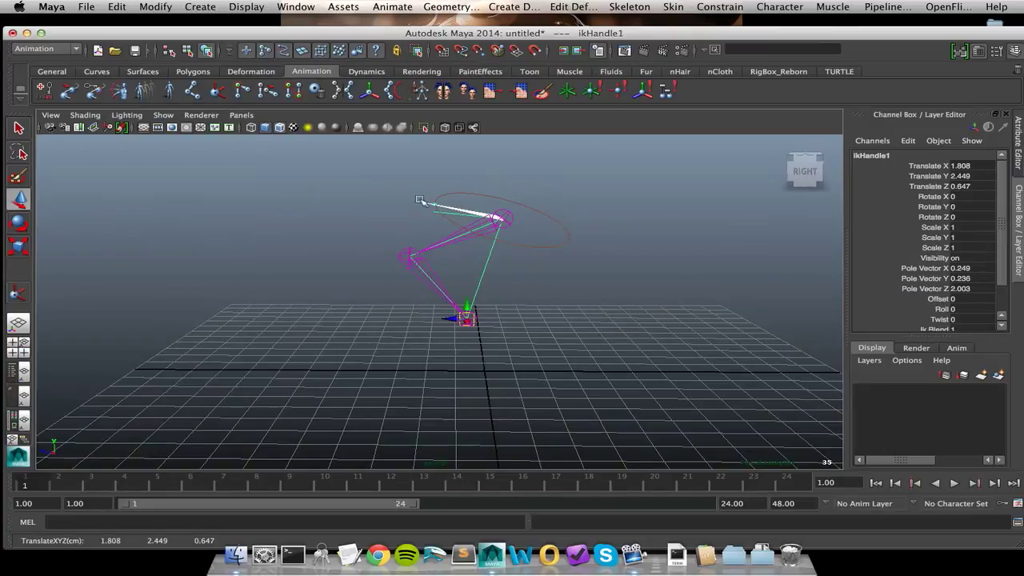
Test-drag ikHandle1 to bend the leg, then undo back to translate 2.85, 0.965, 0.238.
middle_drag(375, 186, 443, 239)
alt+drag(509, 236, 511, 242)
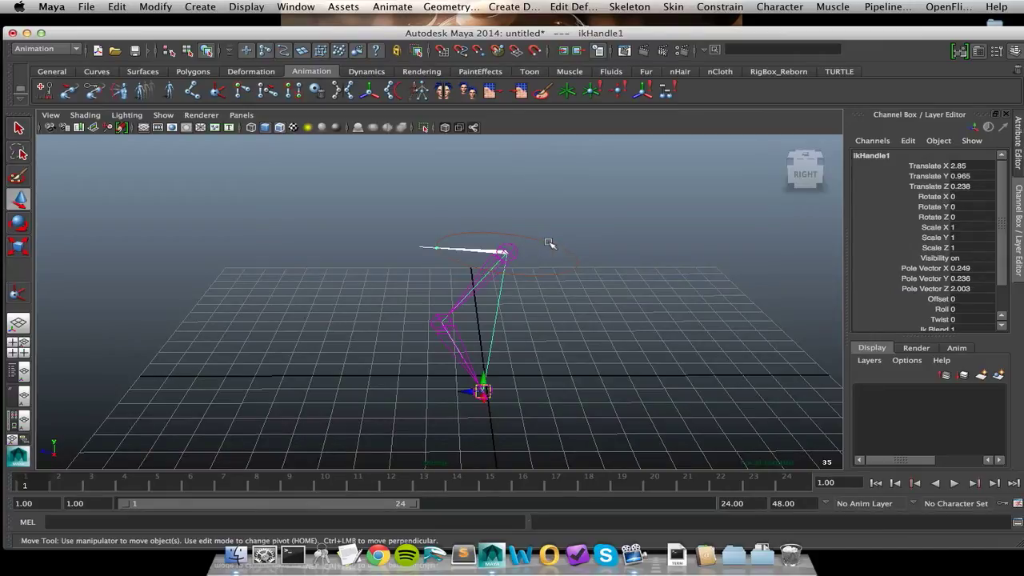
alt+drag(588, 256, 525, 233)
drag(480, 365, 393, 278)
key(ctrl+z)
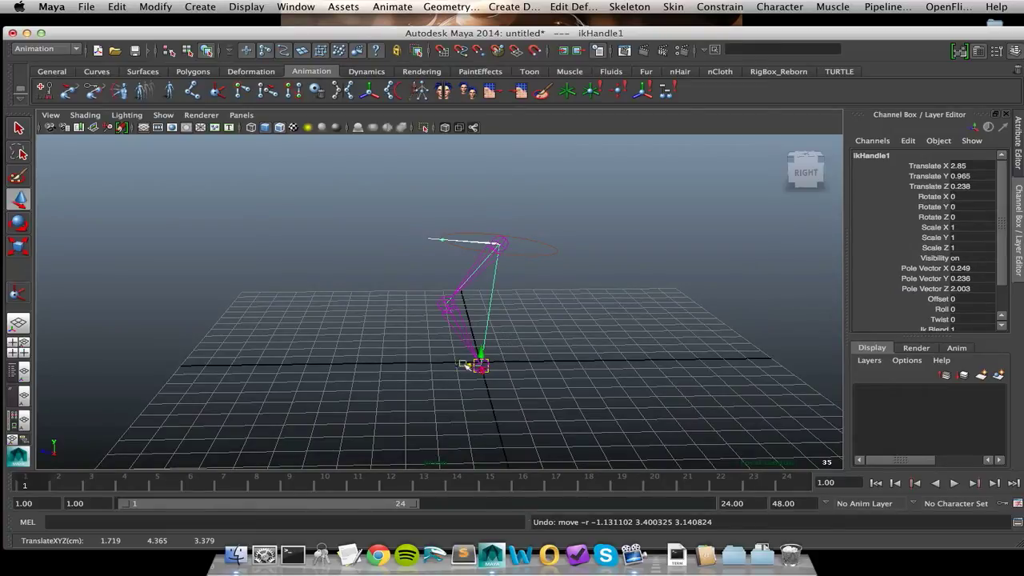
Create a NURBS circle and try scaling it, undoing the one-axis stretch.
click(205, 9)
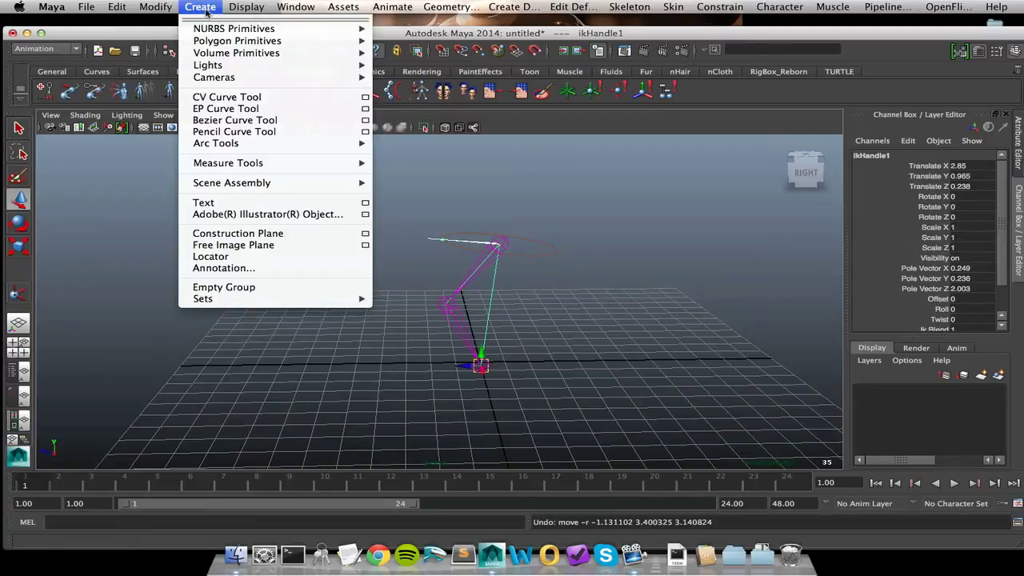
mouse_move(320, 28)
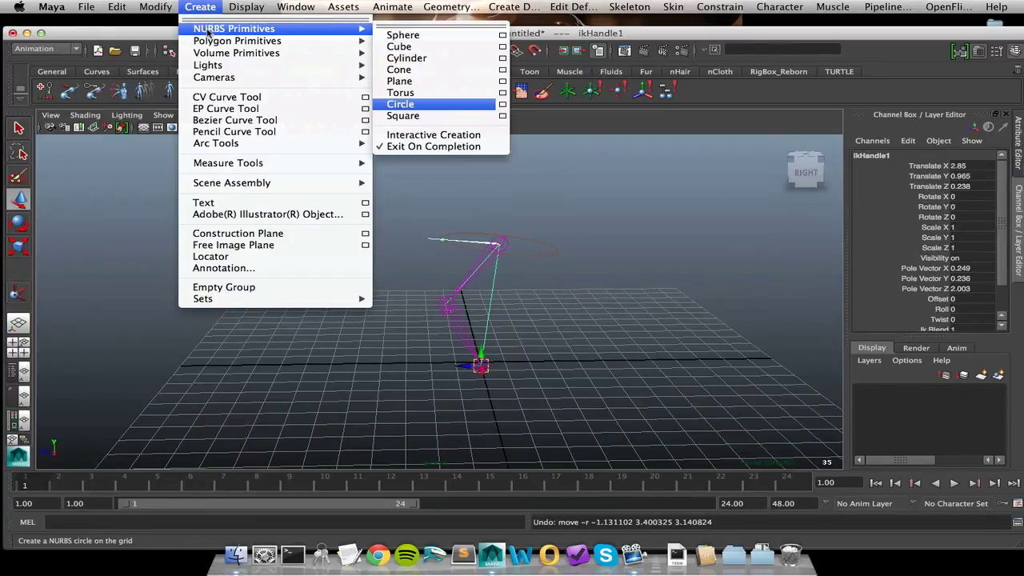
click(401, 104)
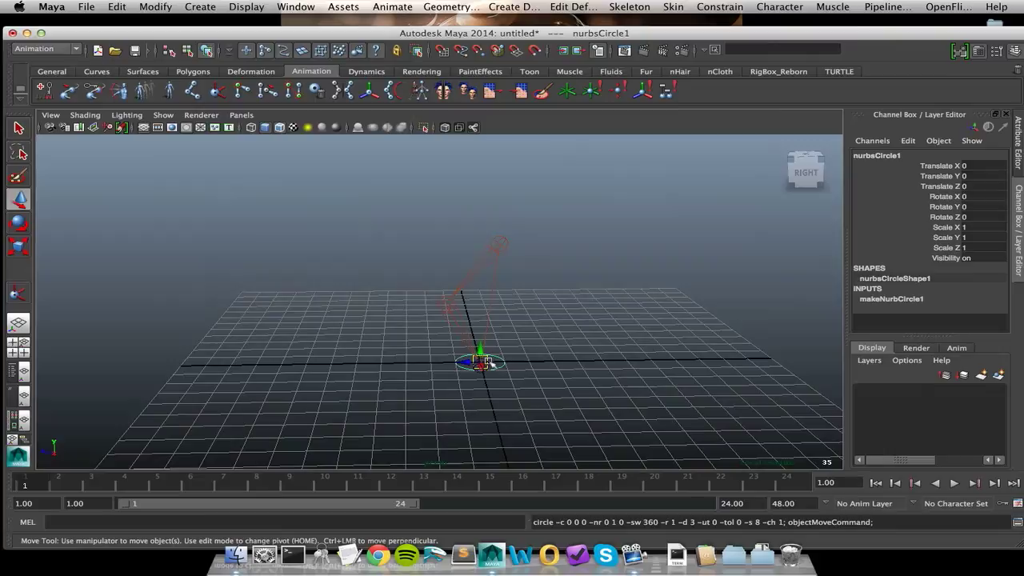
key(r)
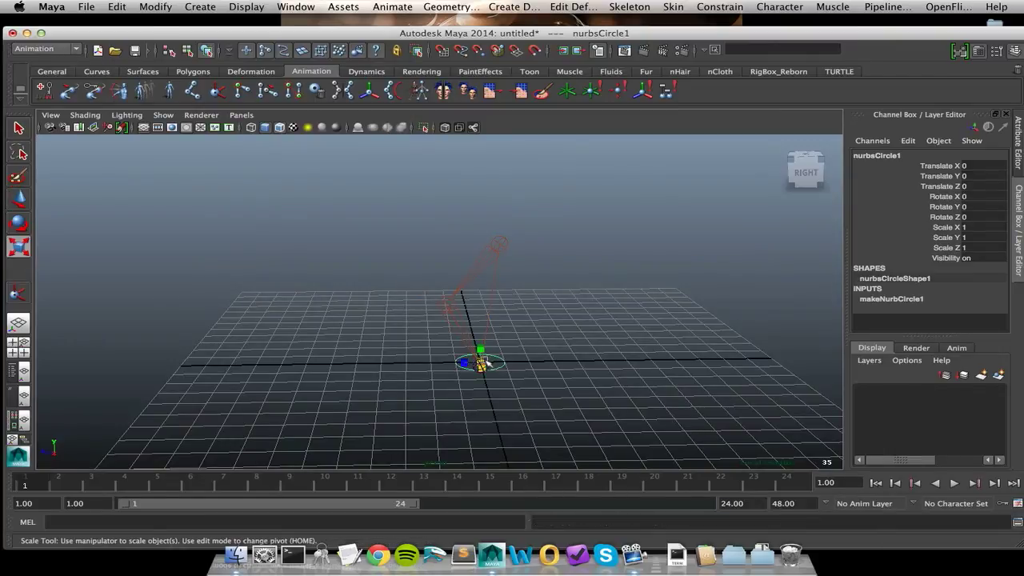
alt+drag(440, 356, 565, 362)
key(ctrl+z)
Place the circle at the IK handle's foot position and freeze its transformations.
key(w)
middle_drag(506, 361, 523, 356)
alt+drag(523, 357, 618, 352)
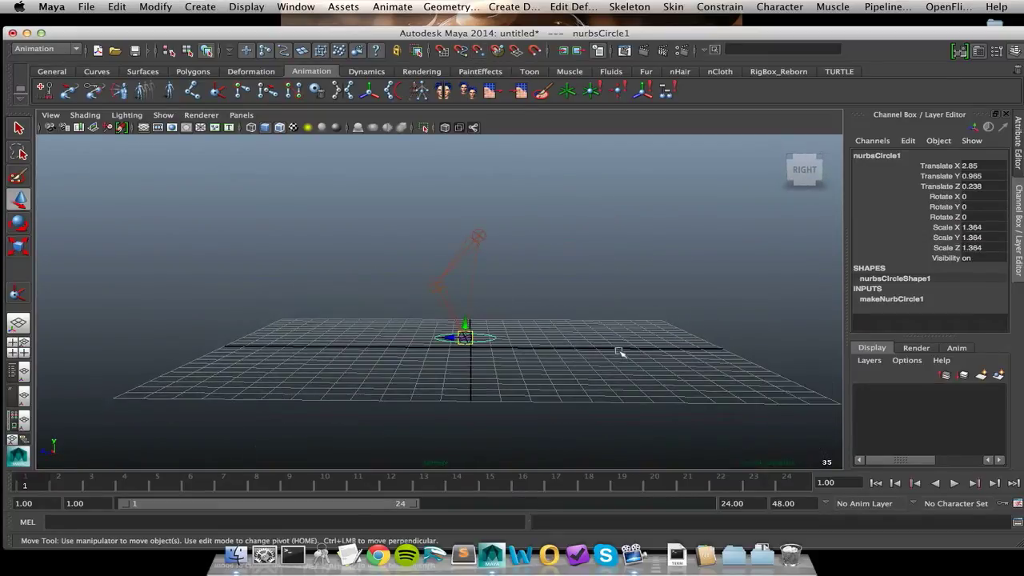
click(164, 8)
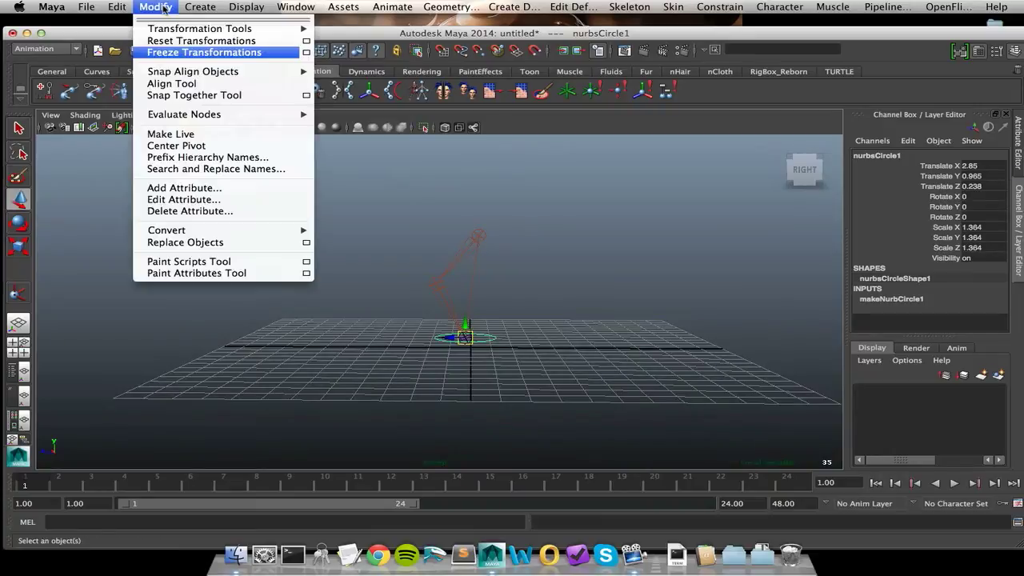
click(180, 53)
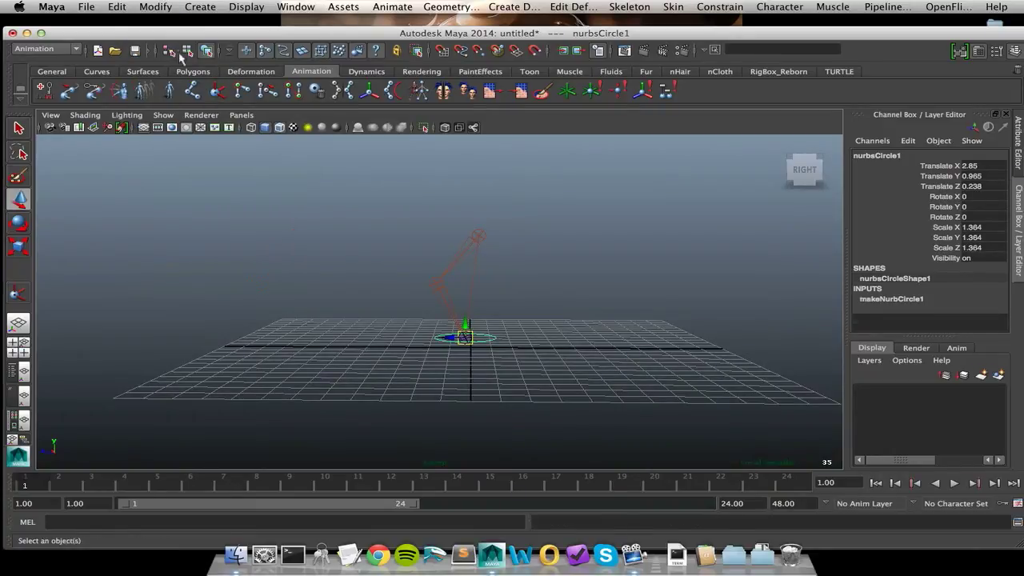
alt+right_drag(343, 290, 432, 312)
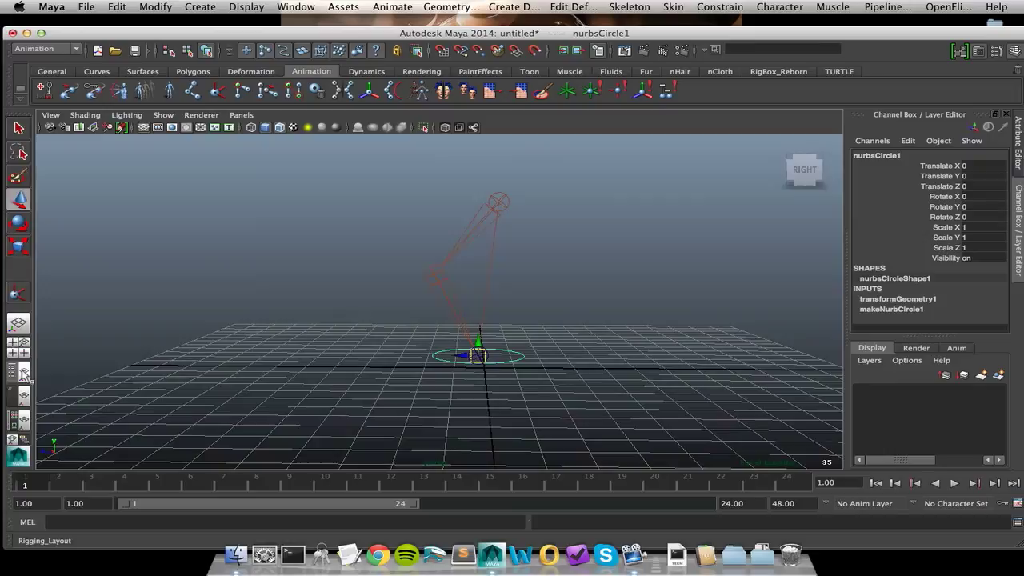
Parent-constrain ikHandle1 to nurbsCircle1 with Maintain offset on, then move the circle to test.
click(23, 394)
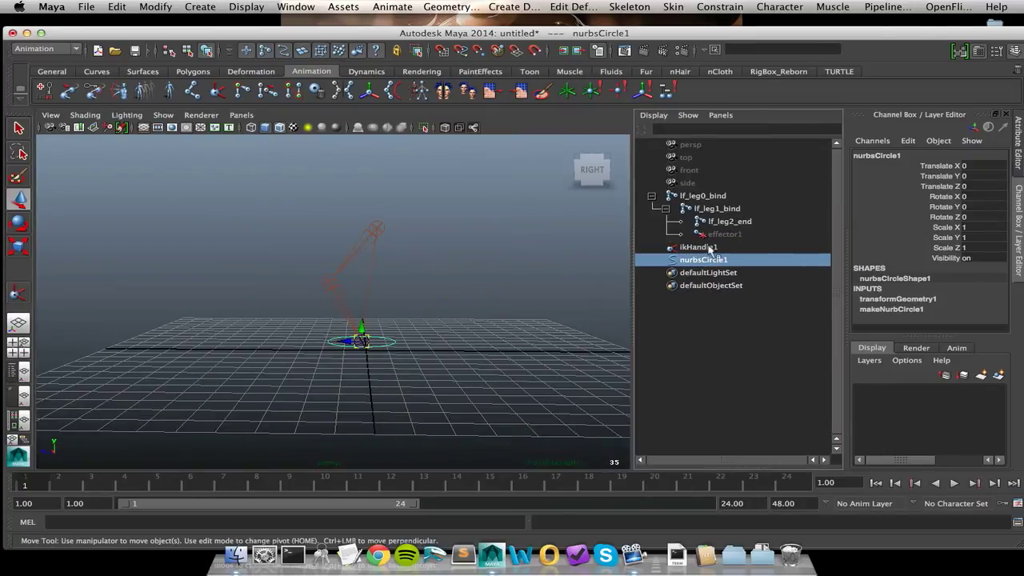
ctrl+click(709, 249)
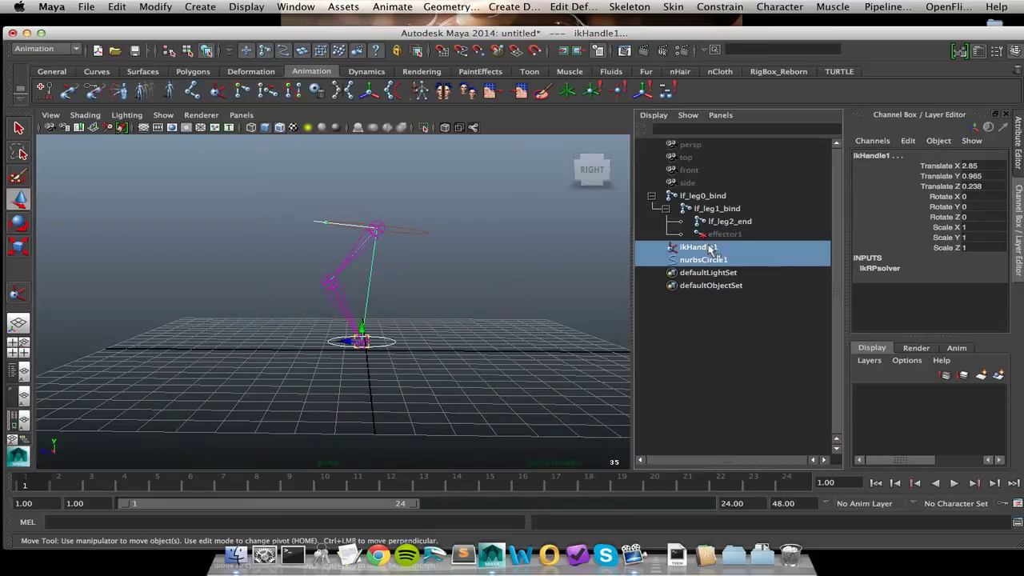
click(719, 6)
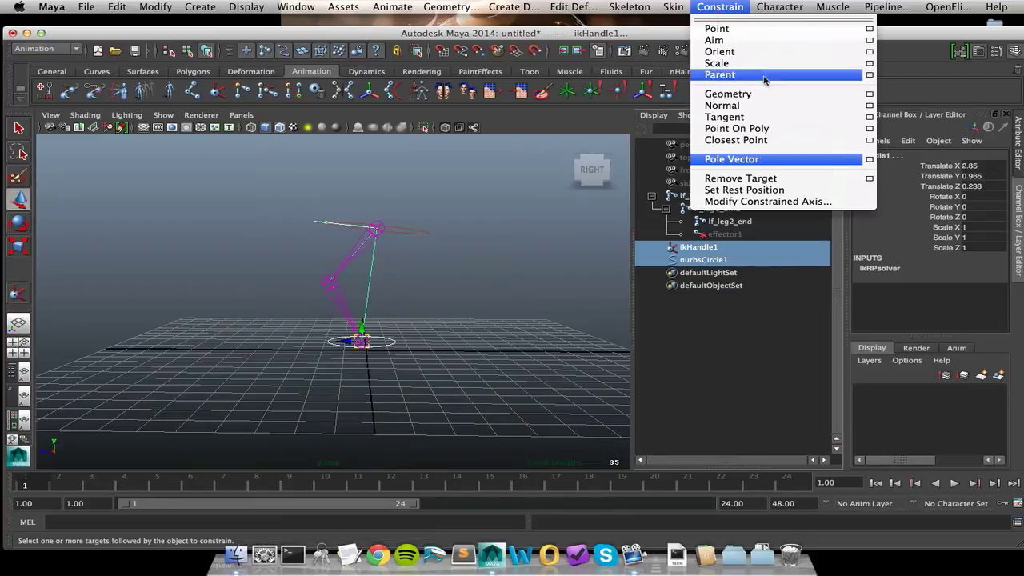
click(870, 76)
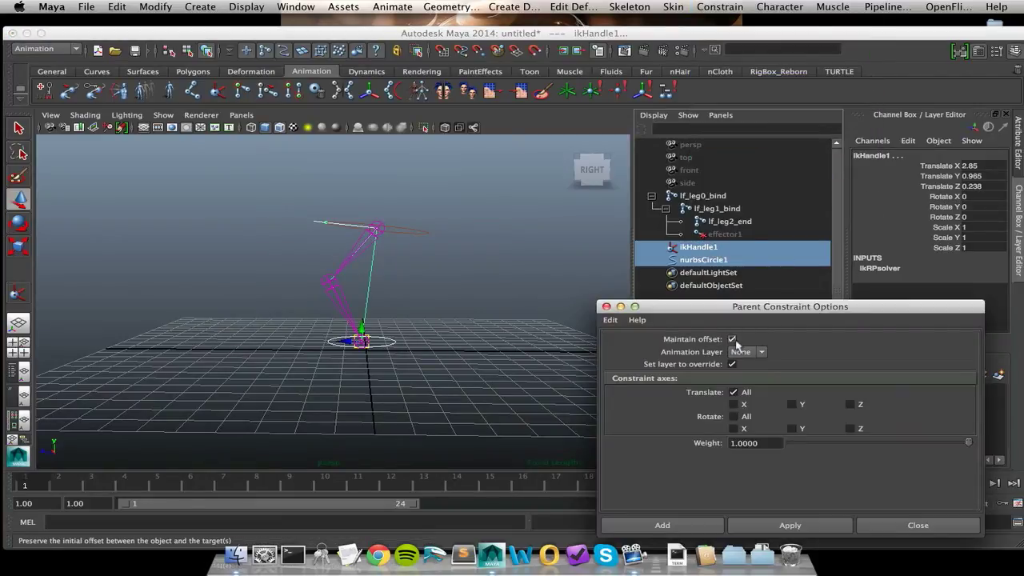
click(827, 527)
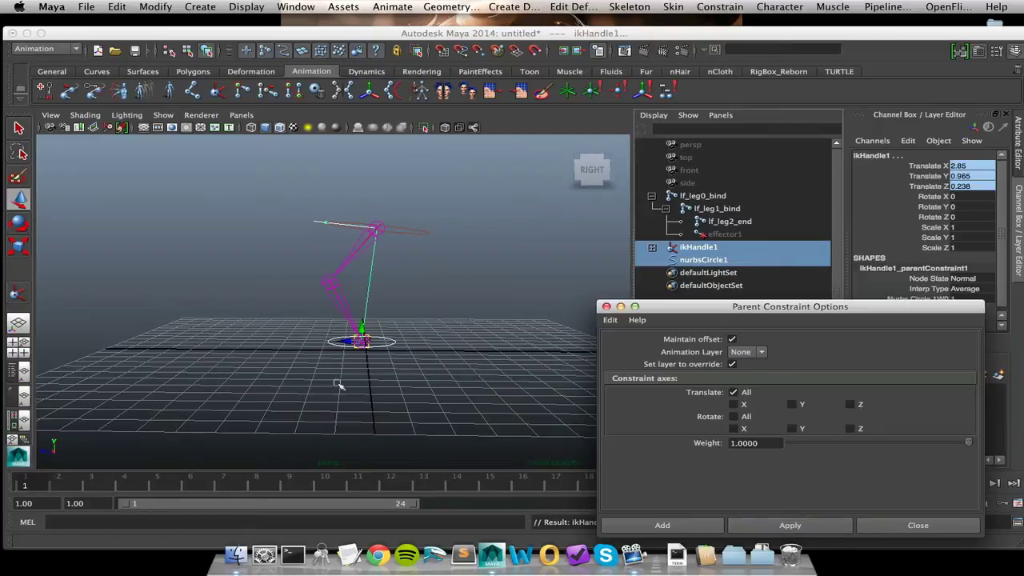
click(606, 306)
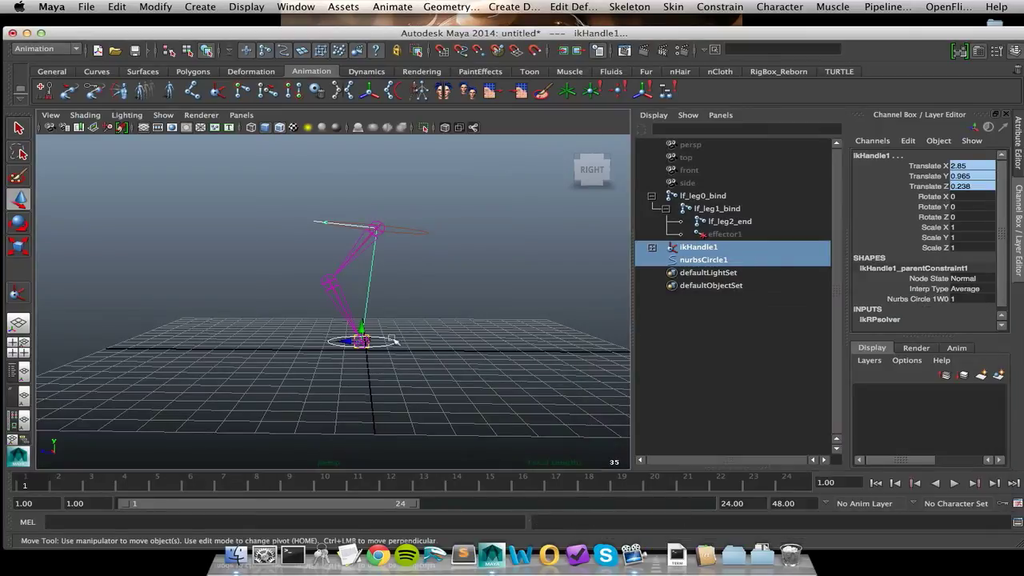
click(394, 346)
middle_drag(394, 350, 392, 329)
Move nurbsCircle1 to test the leg bend, then undo it back to translate 0, 0, 0.
key(ctrl+z)
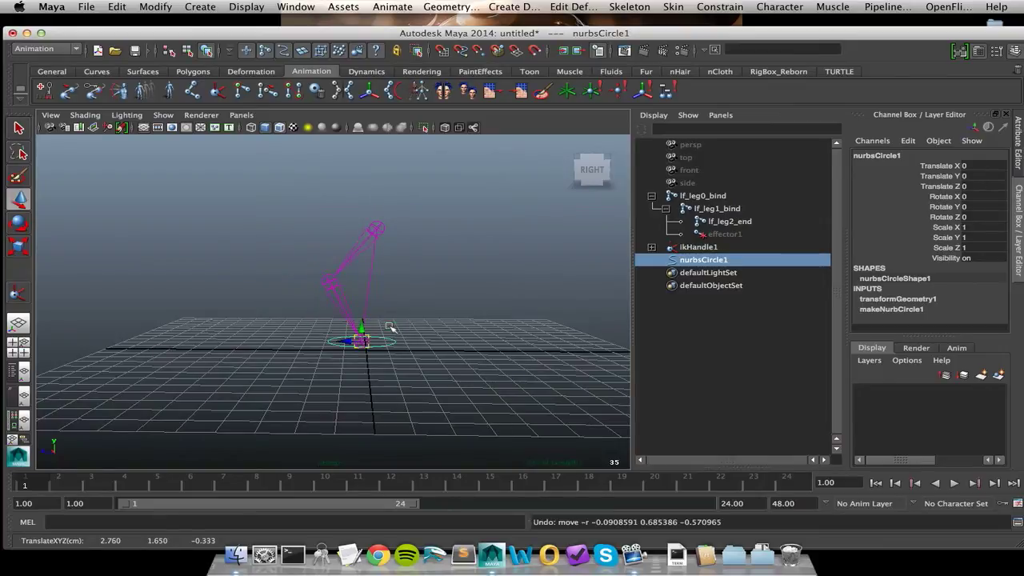
alt+drag(402, 325, 389, 343)
middle_drag(392, 343, 376, 311)
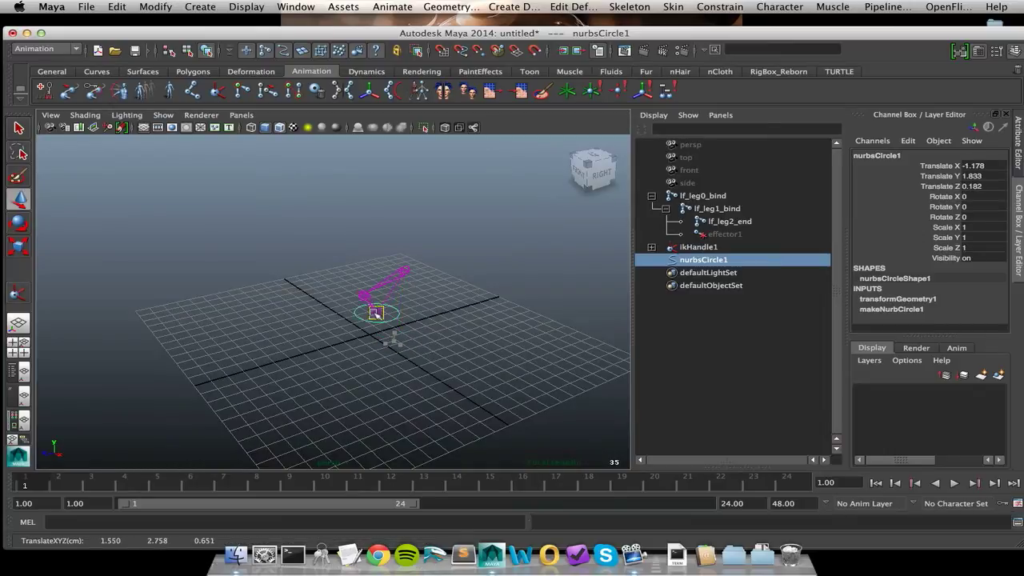
key(ctrl+z)
alt+drag(409, 332, 472, 322)
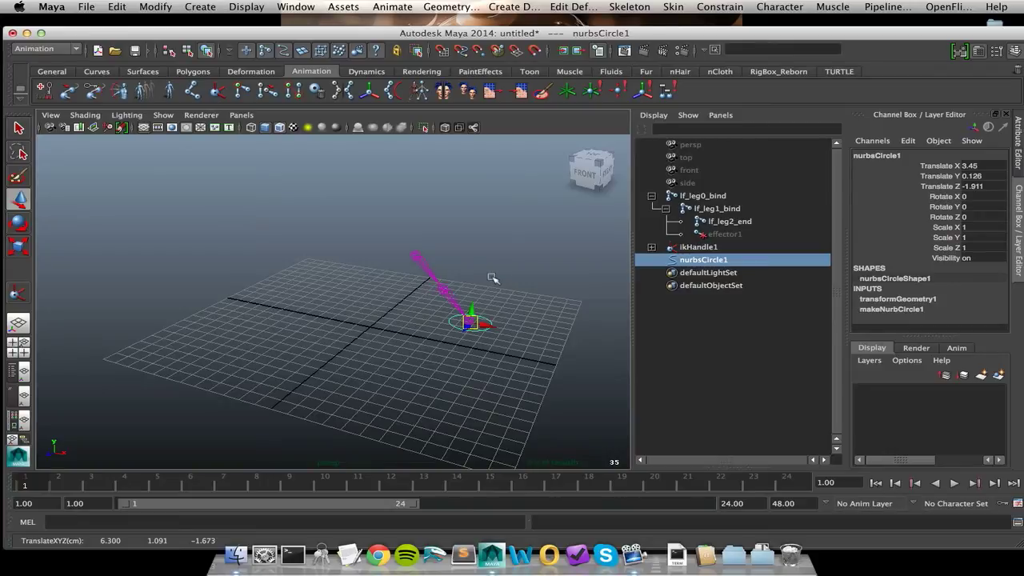
key(ctrl+z)
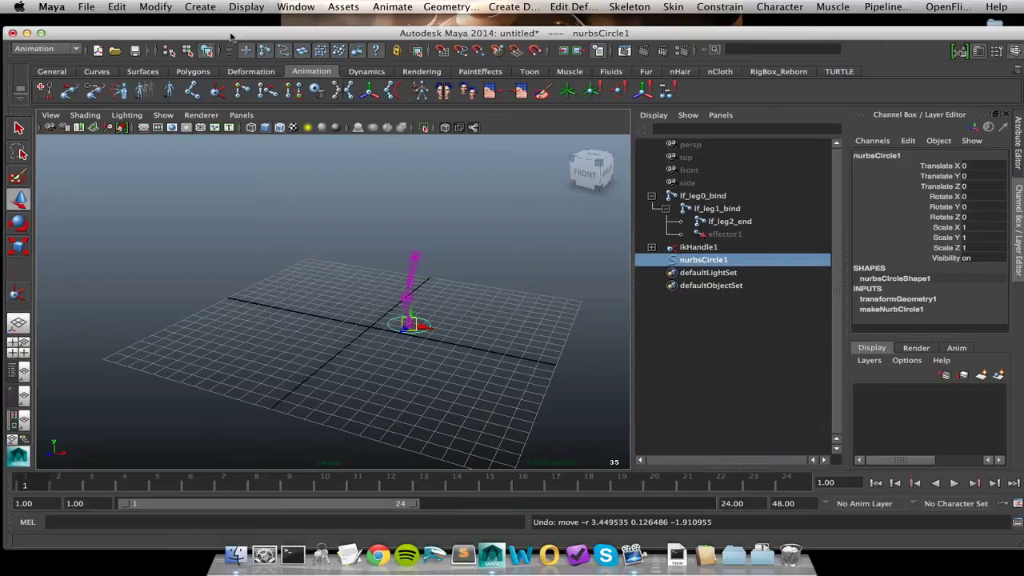
Create nurbsCircle2, raise it to knee height, push it forward, and freeze its transforms.
click(204, 9)
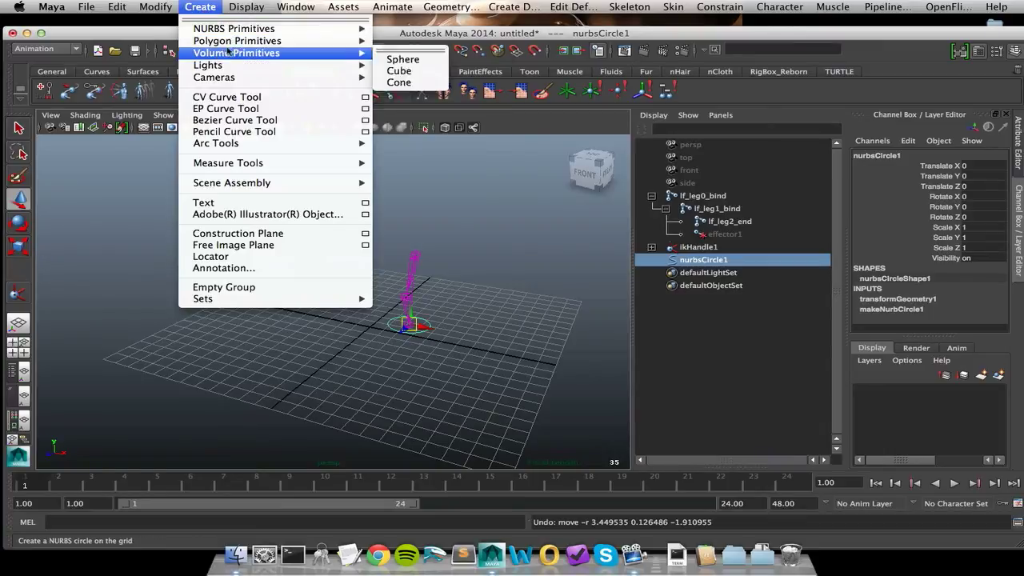
mouse_move(239, 33)
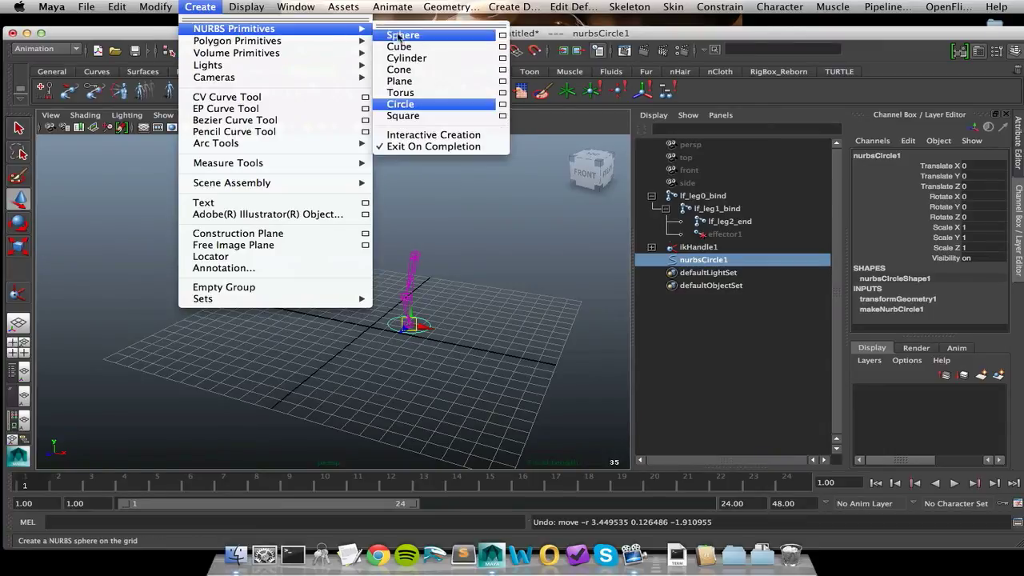
click(414, 105)
alt+drag(326, 343, 441, 333)
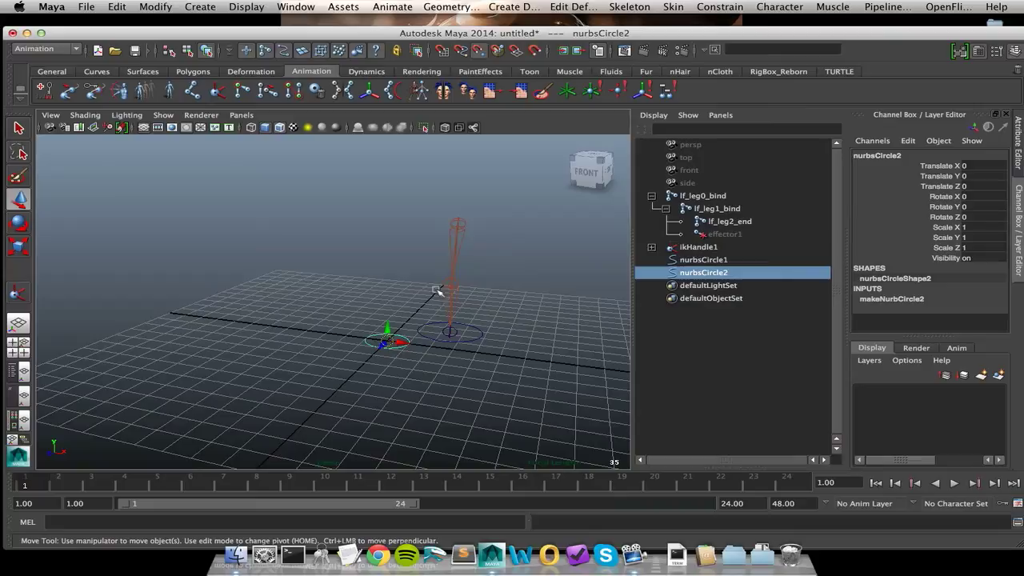
drag(386, 342, 400, 283)
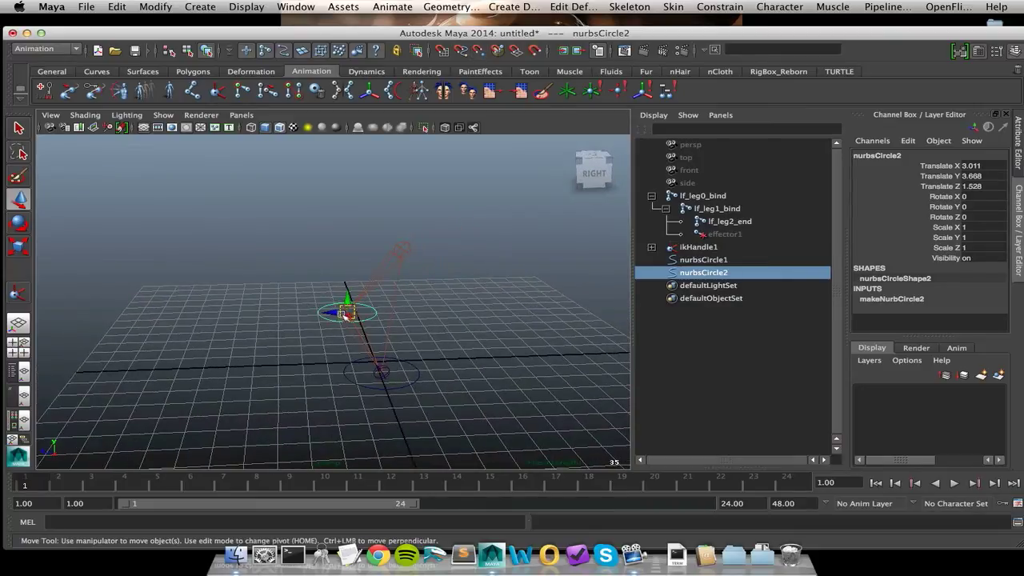
drag(337, 315, 236, 289)
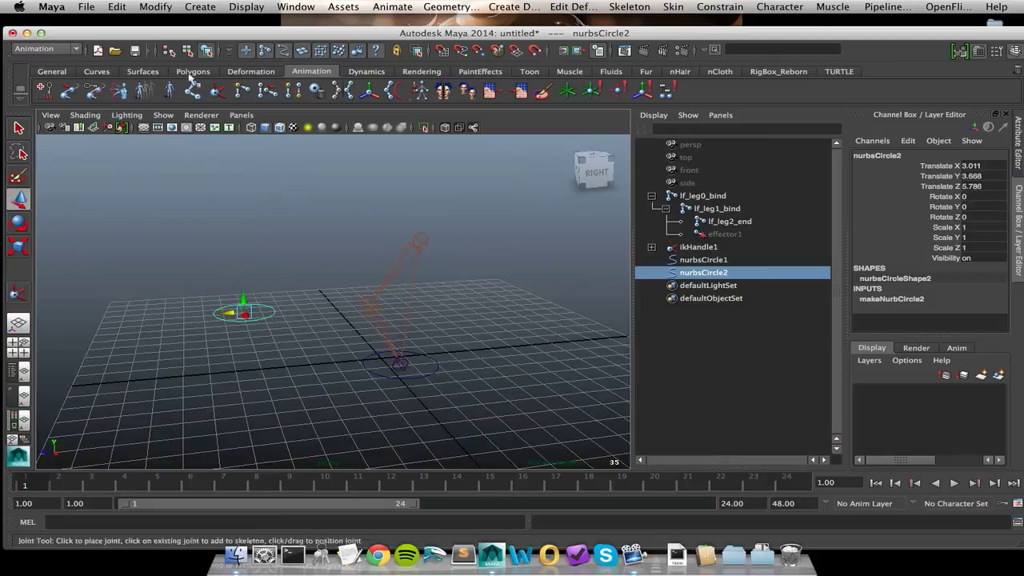
click(156, 7)
click(166, 53)
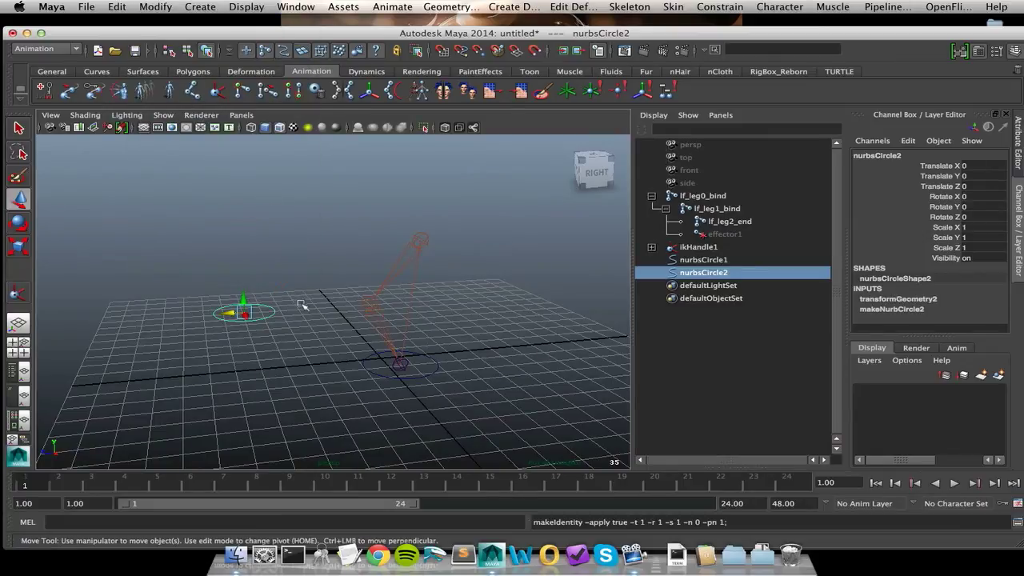
alt+drag(304, 305, 341, 319)
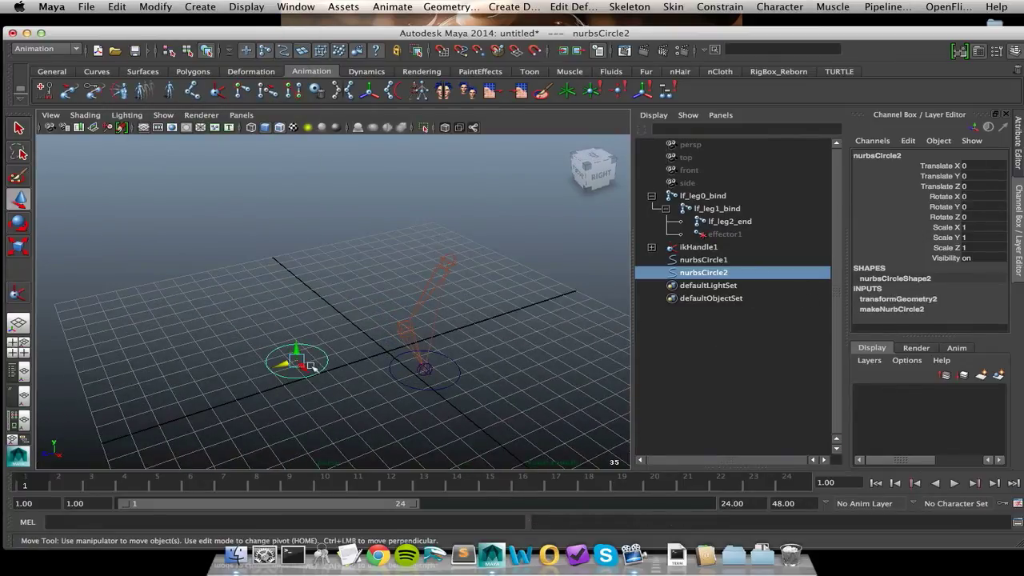
Pole-vector-constrain ikHandle1 to nurbsCircle2, then select lf_leg0_bind to check its rotation.
ctrl+click(698, 248)
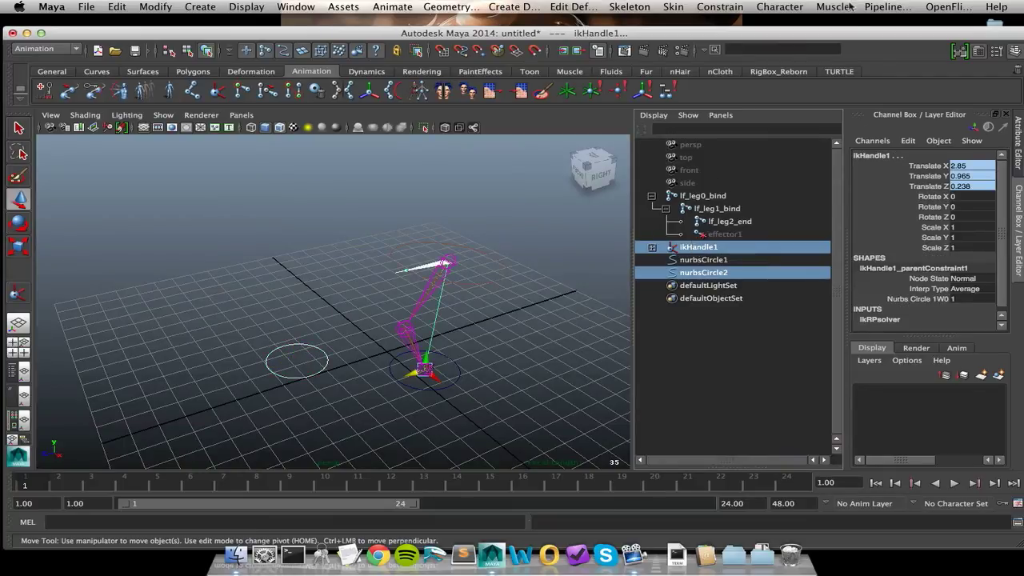
click(719, 7)
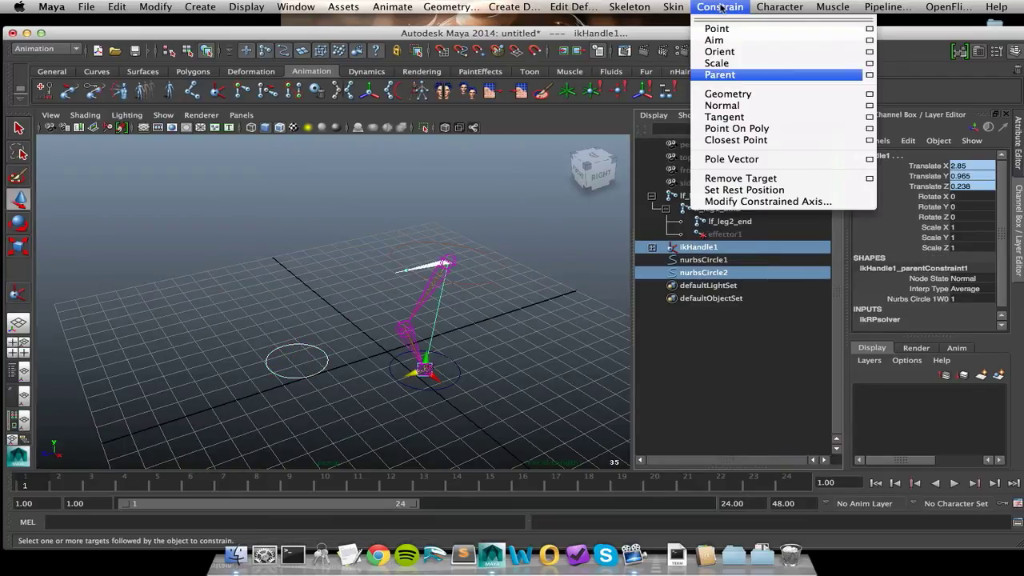
click(767, 164)
mouse_move(498, 317)
alt+mouse_down()
mouse_move(548, 317)
mouse_move(513, 313)
alt+mouse_up()
click(707, 198)
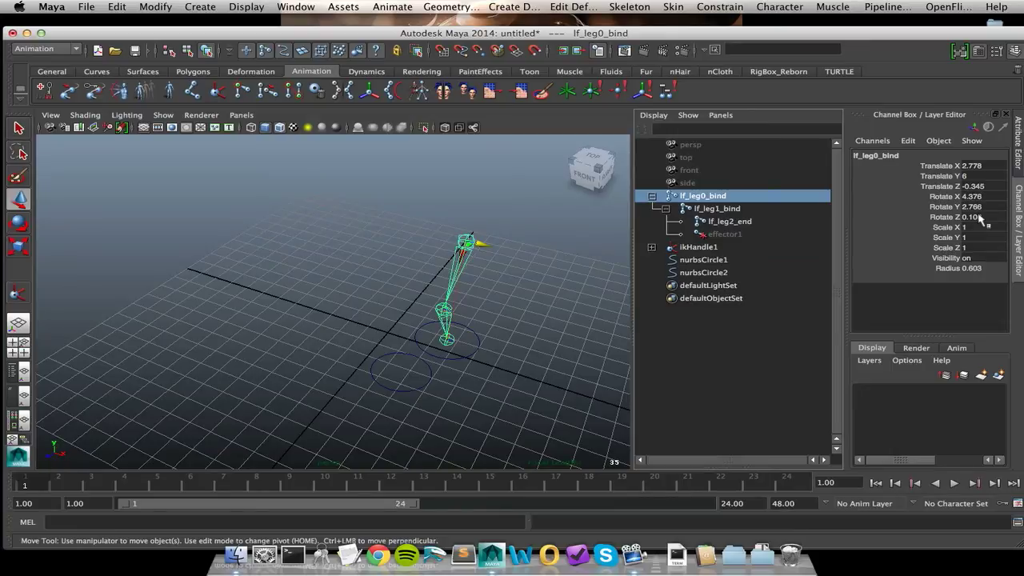
Step through the leg joints and undo the first pole vector constraint.
key(Down)
key(Down)
key(Up)
key(Up)
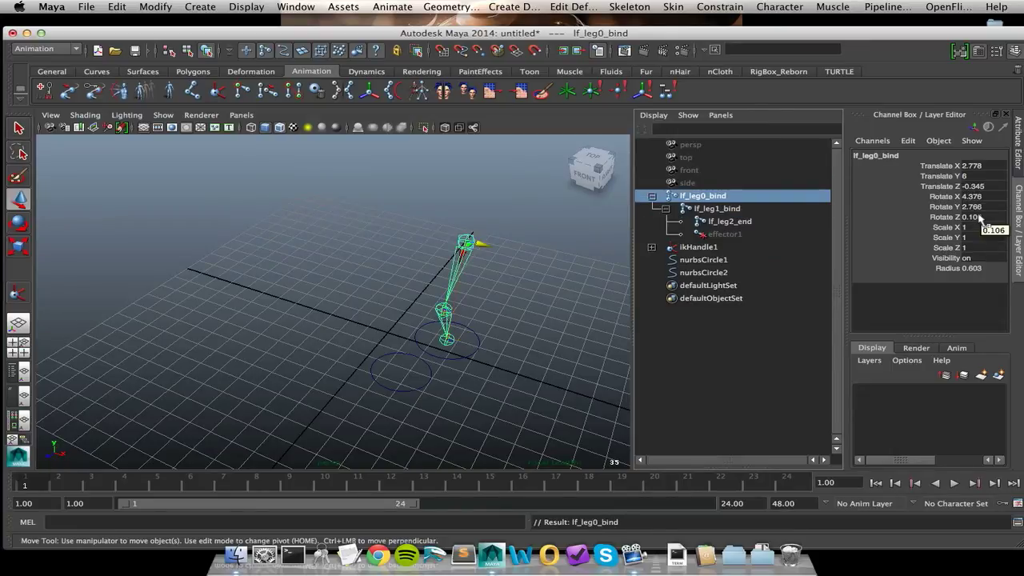
key(ctrl+z)
key(ctrl+z)
key(ctrl+z)
key(ctrl+z)
key(ctrl+z)
key(ctrl+z)
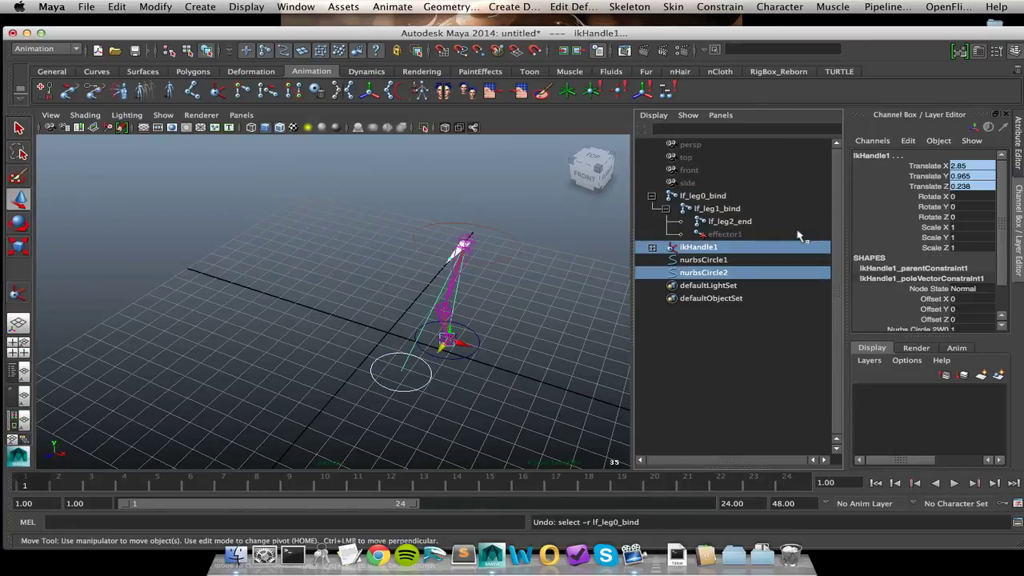
click(717, 197)
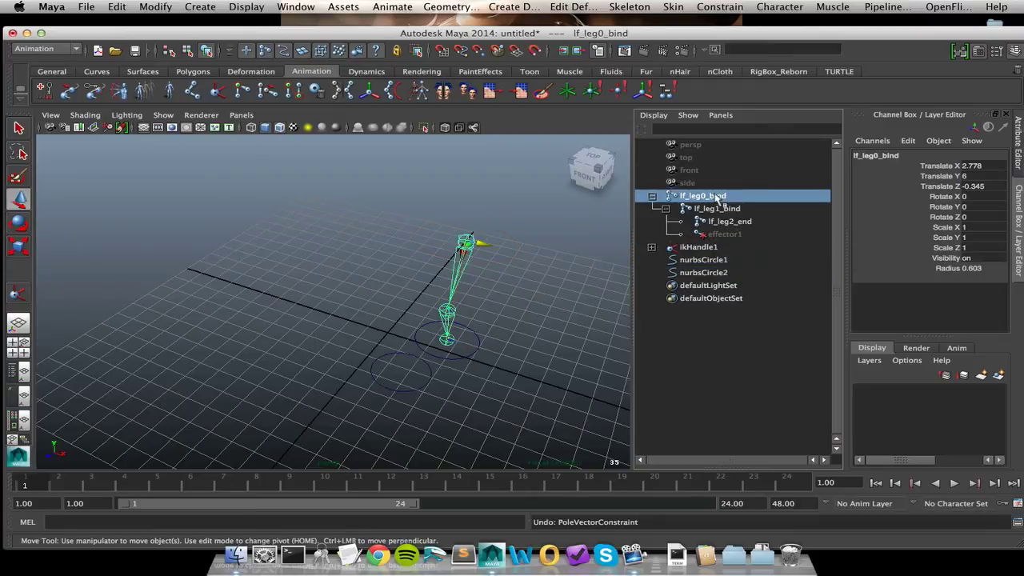
key(Down)
key(Down)
key(Up)
key(Up)
Reapply the pole vector constraint from nurbsCircle2 to ikHandle1.
click(431, 372)
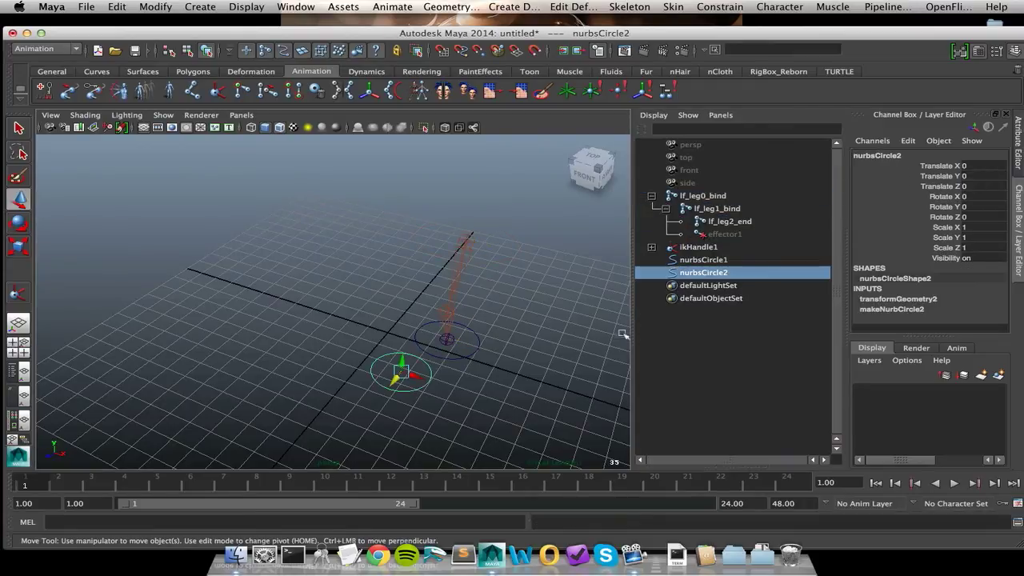
ctrl+click(686, 248)
click(720, 7)
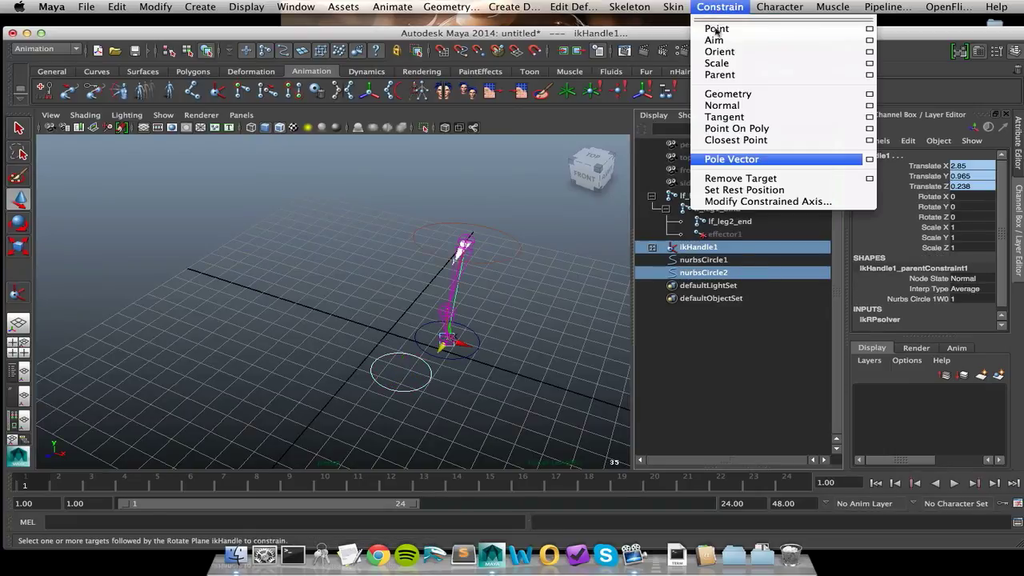
click(723, 158)
alt+drag(582, 320, 560, 318)
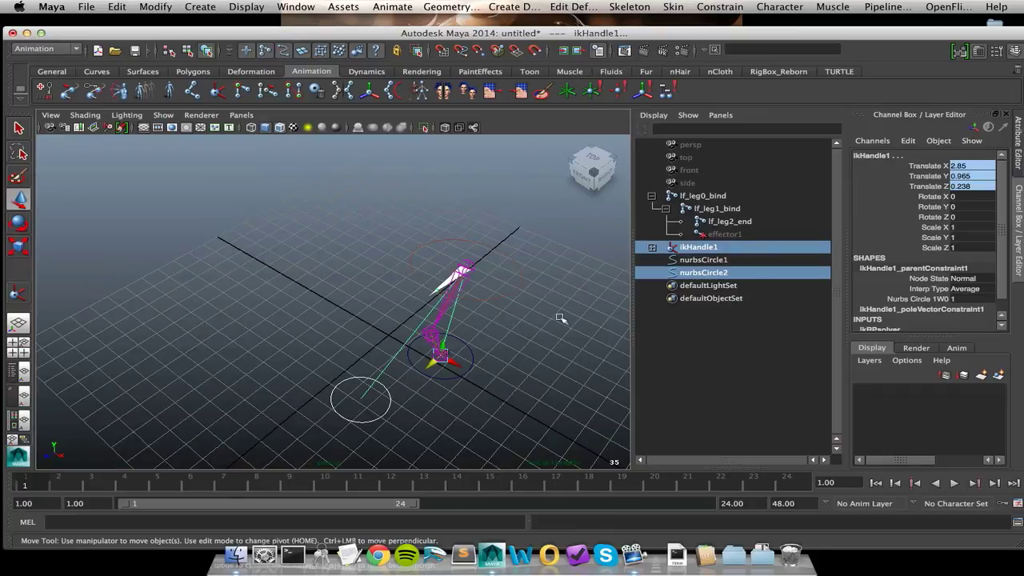
alt+drag(521, 347, 485, 357)
Move the knee circle sideways to test the knee, undo, and clear the selection.
click(461, 371)
drag(406, 376, 526, 384)
key(z)
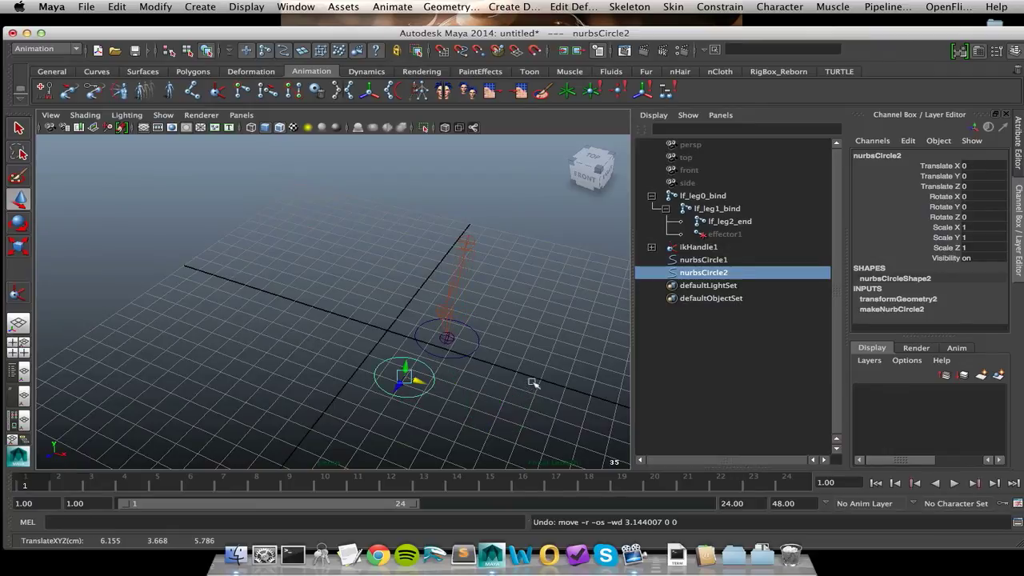
click(449, 270)
click(455, 272)
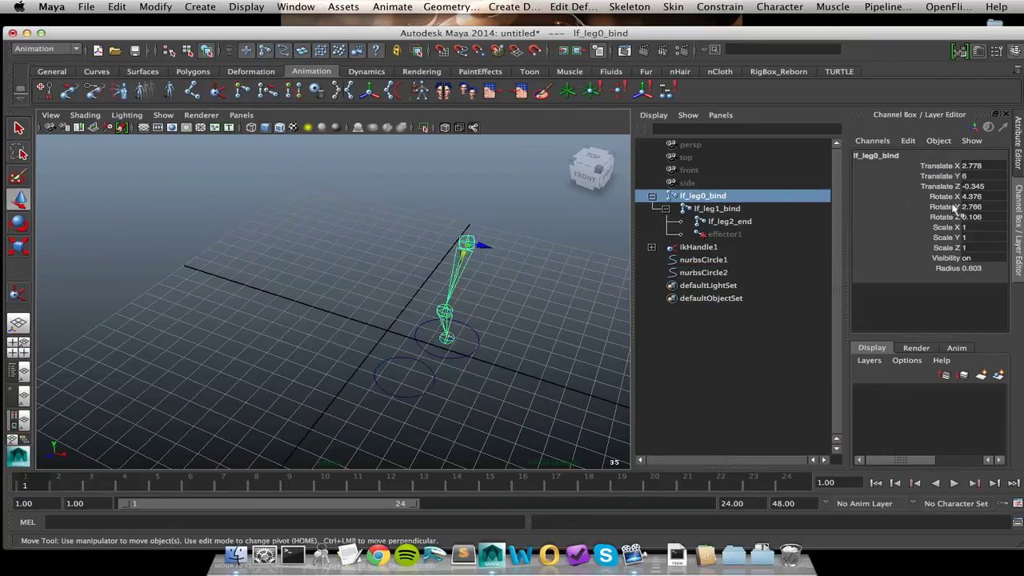
click(572, 340)
alt+drag(574, 335, 491, 324)
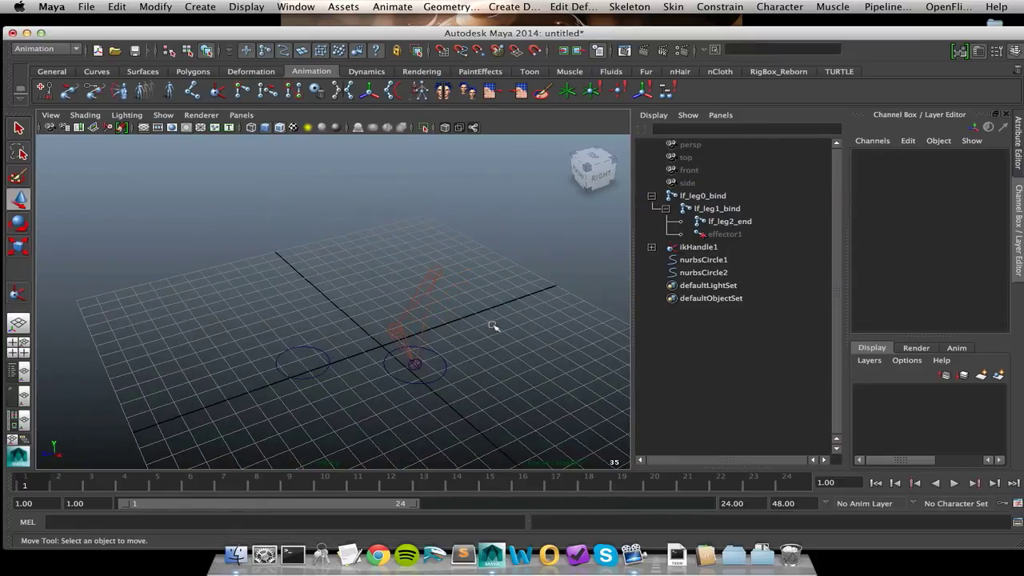